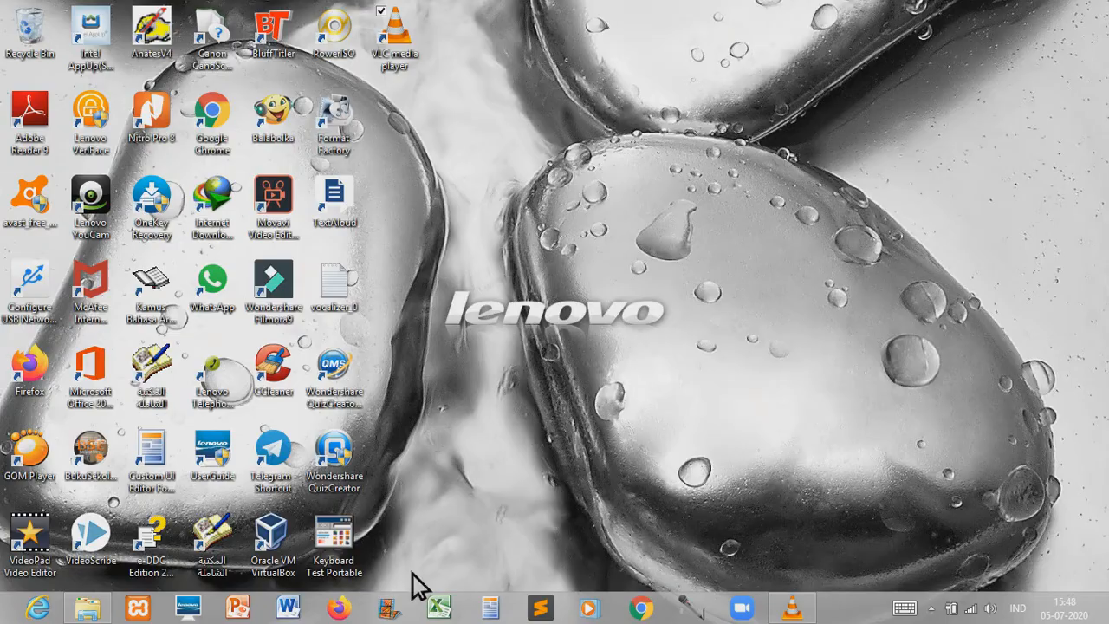
- Switch to Google Chrome, go to Google Drive and open the SKI 7 KD 1 form from the quick access files
left_click(90, 610)
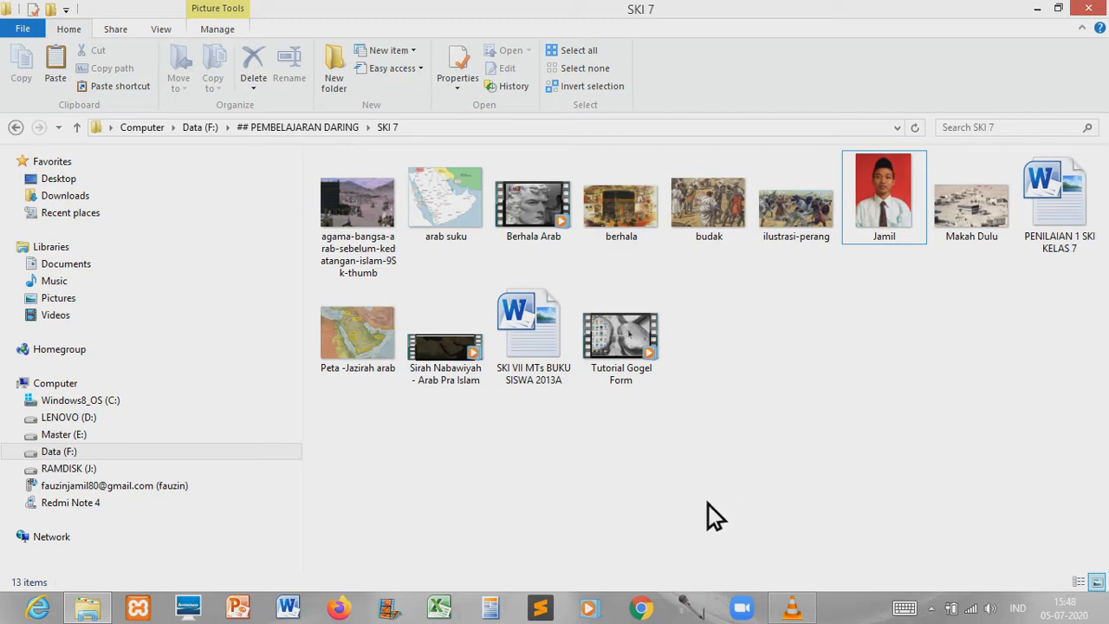
left_click(655, 612)
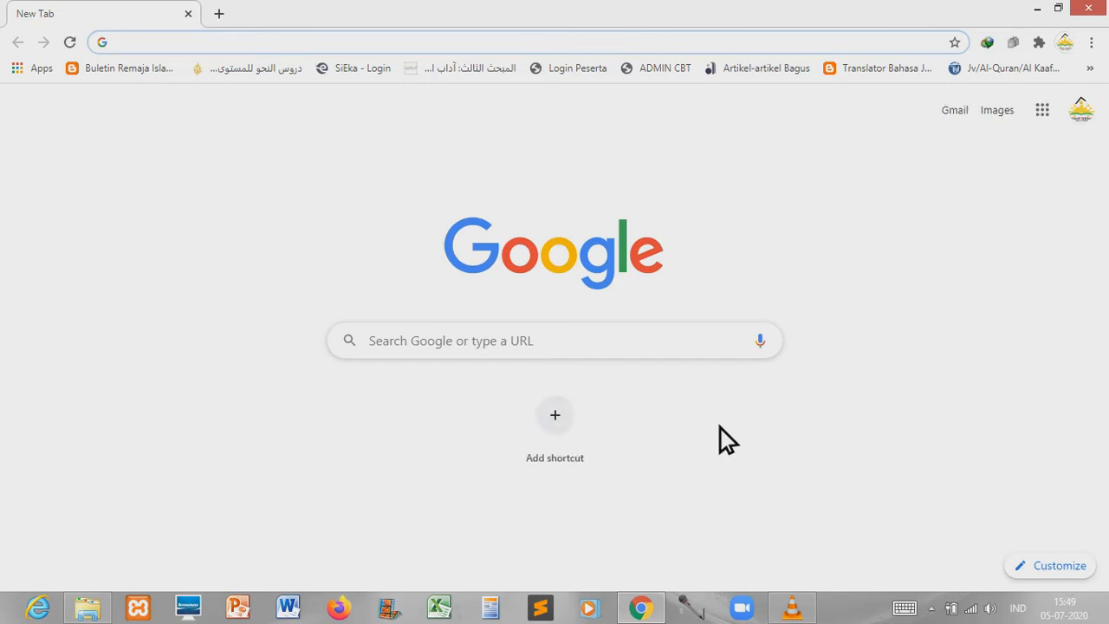
left_click(1054, 122)
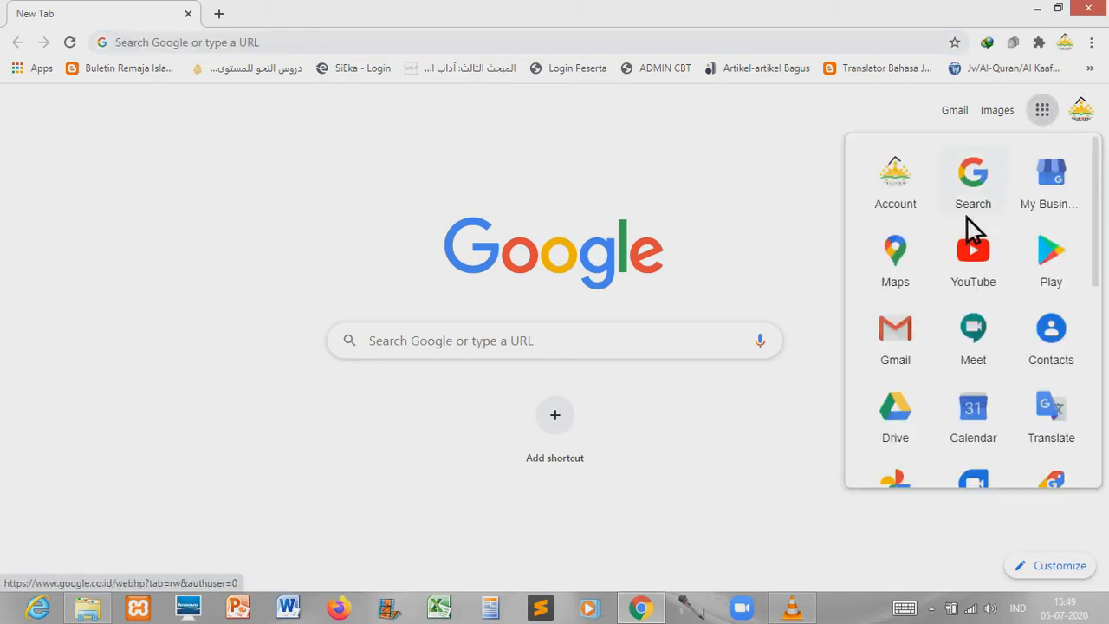
left_click(909, 424)
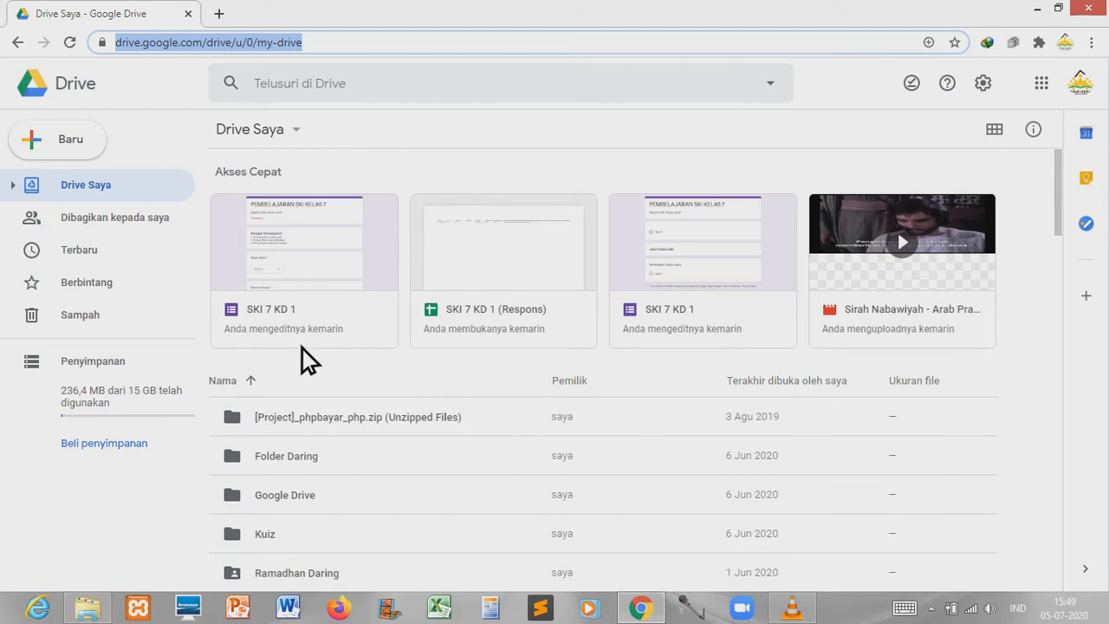
left_click(330, 275)
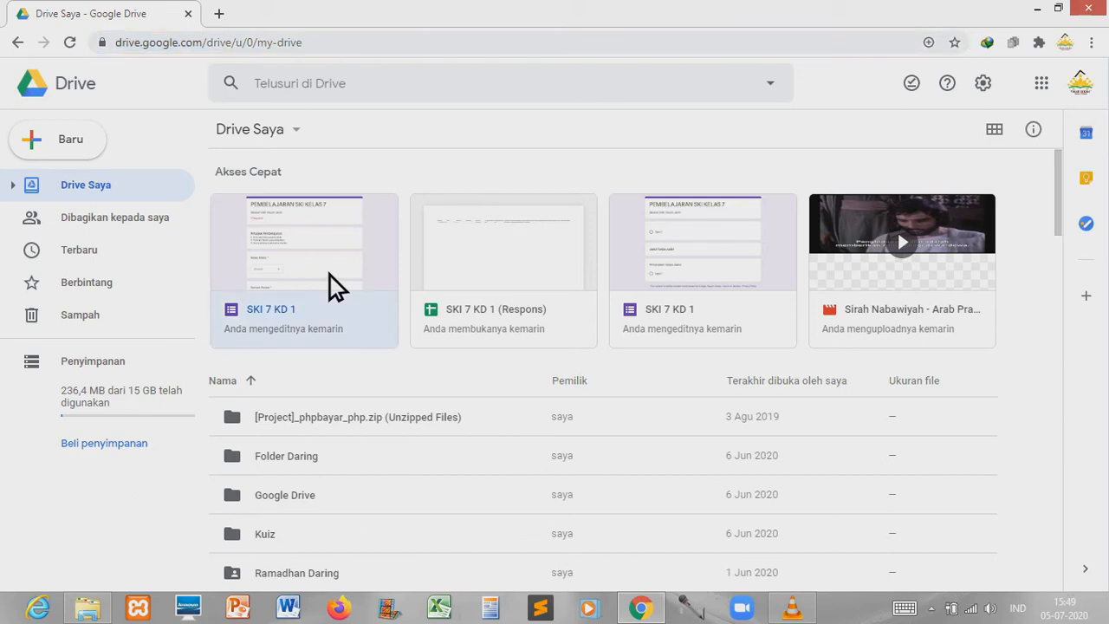
double_click(330, 275)
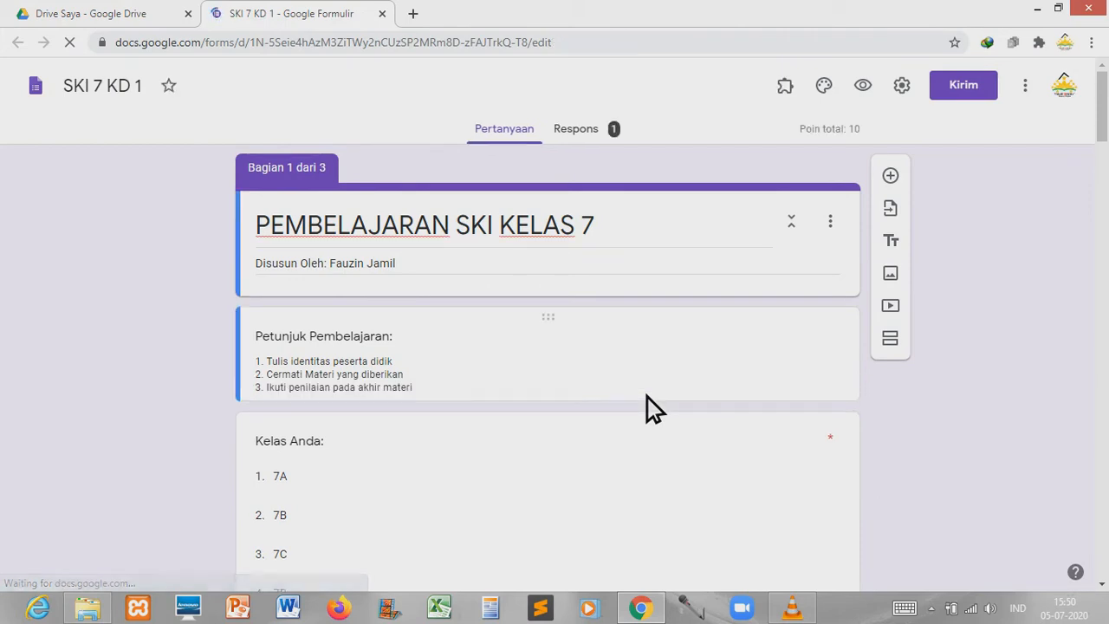
- Look through the form's sections, from the student identity questions to the Peta Arab map, and return to its beginning
scroll(647, 397, "down", 1)
scroll(649, 396, "down", 2)
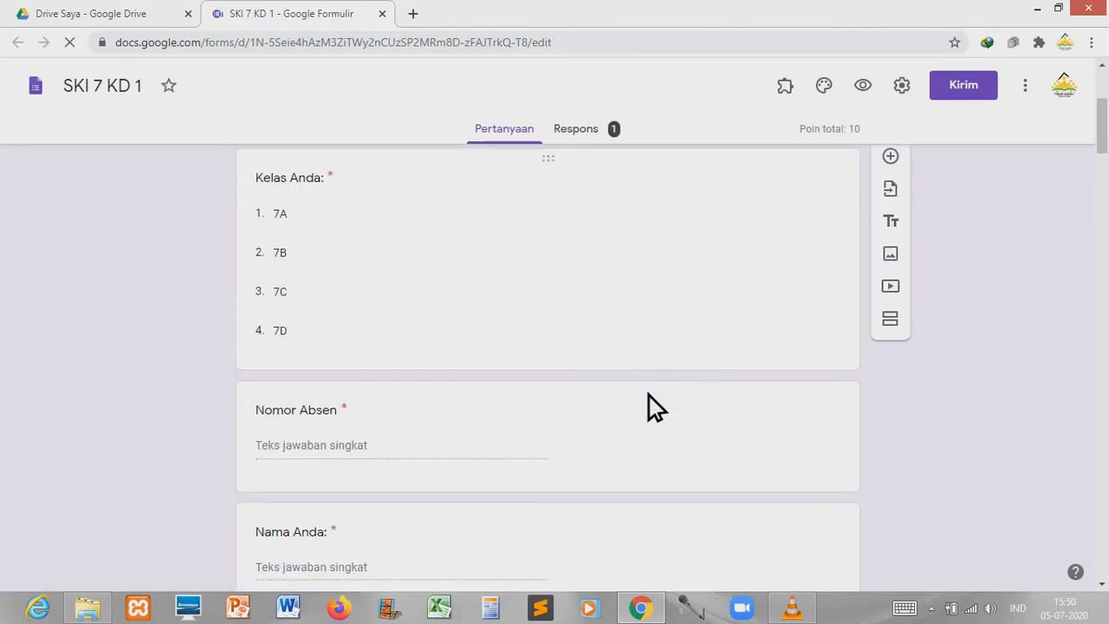
scroll(649, 397, "down", 1)
scroll(649, 397, "down", 3)
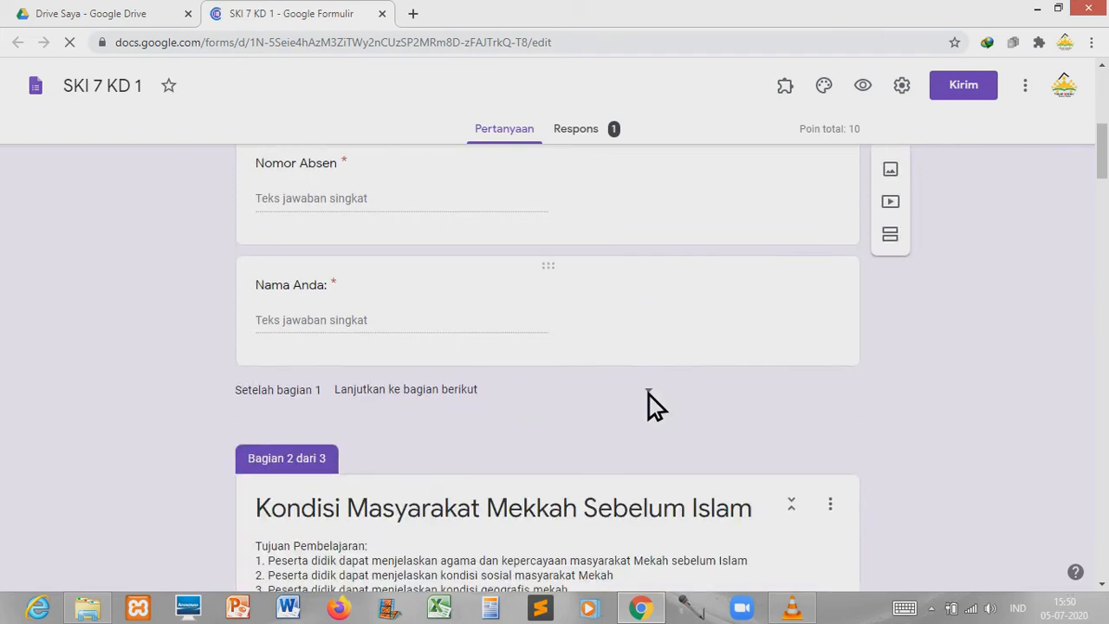
scroll(649, 394, "down", 2)
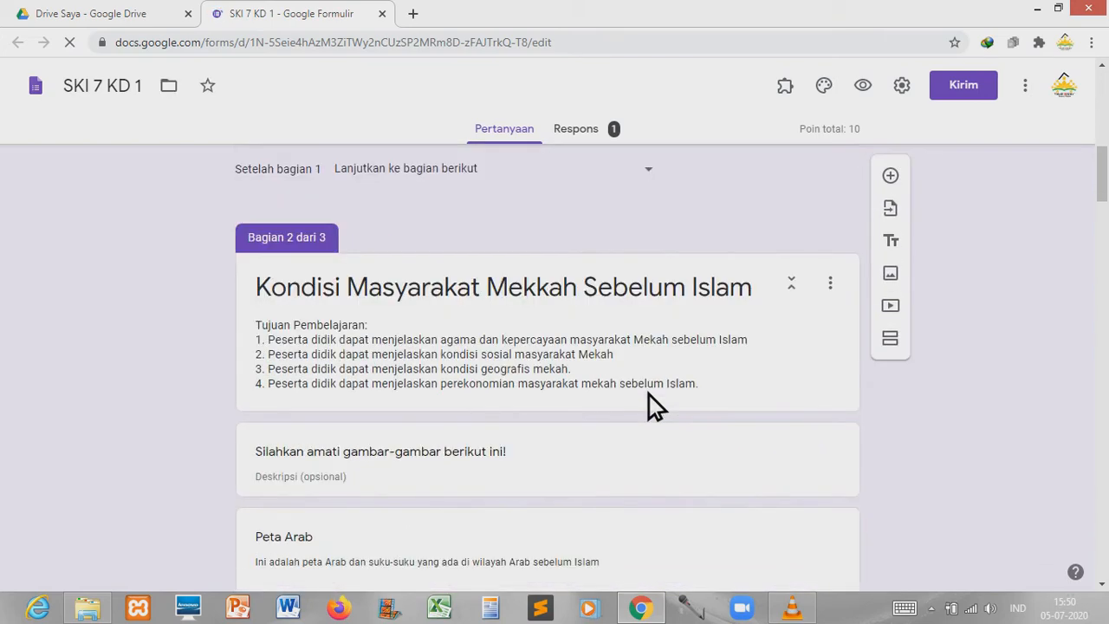
scroll(649, 394, "down", 1)
scroll(649, 394, "down", 2)
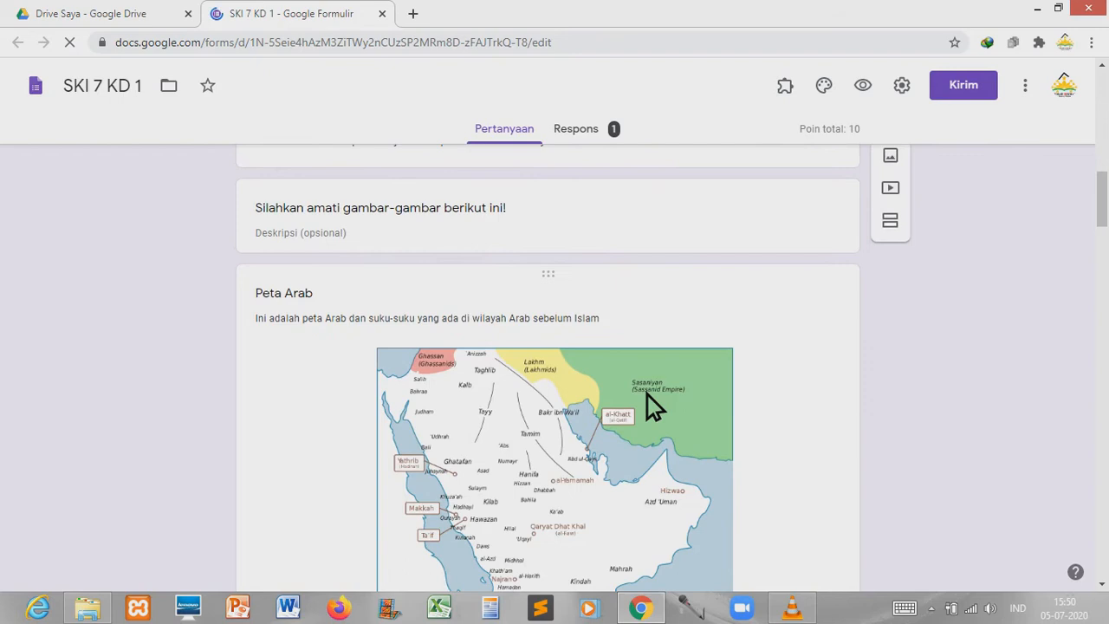
scroll(647, 395, "down", 1)
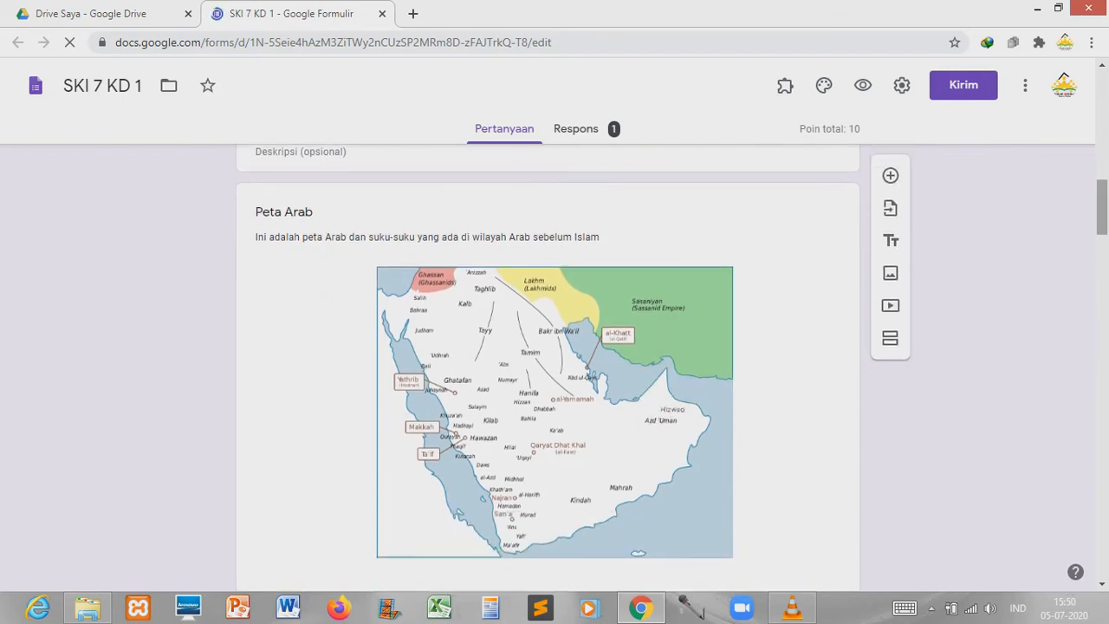
scroll(1101, 208, "up", 3)
scroll(548, 364, "up", 8)
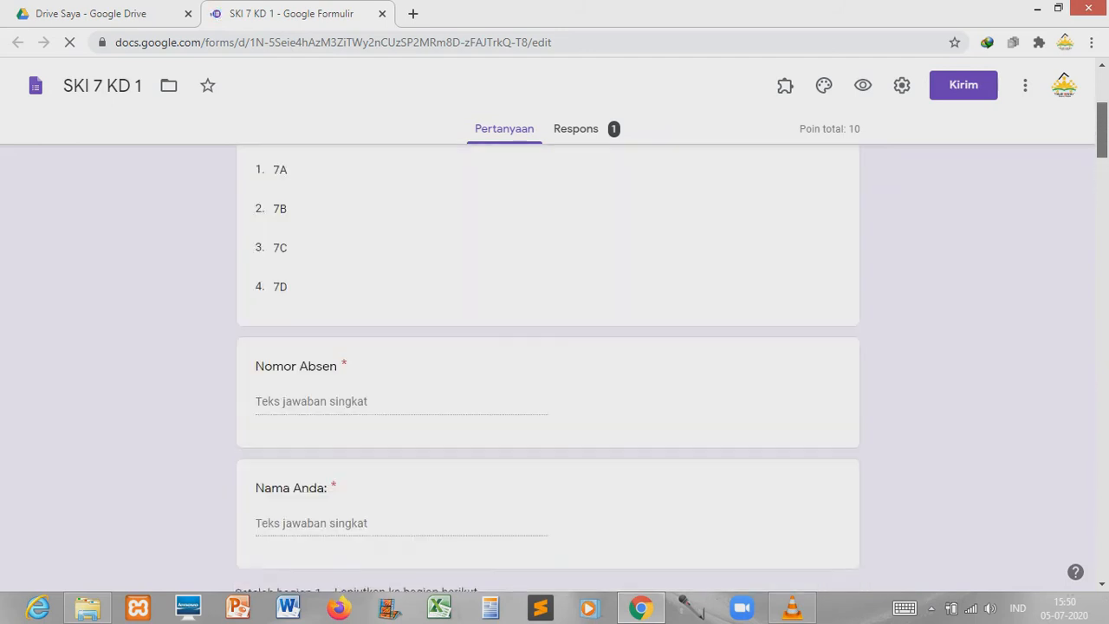
scroll(547, 364, "up", 1)
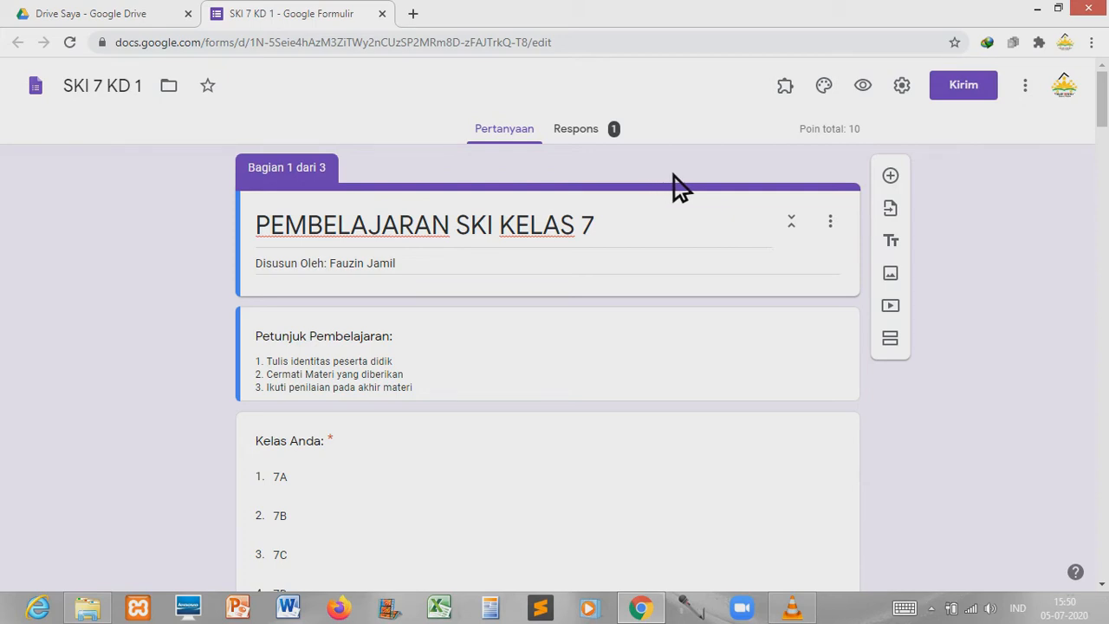
- Try the red theme colour on the form and restore the purple one
left_click(834, 97)
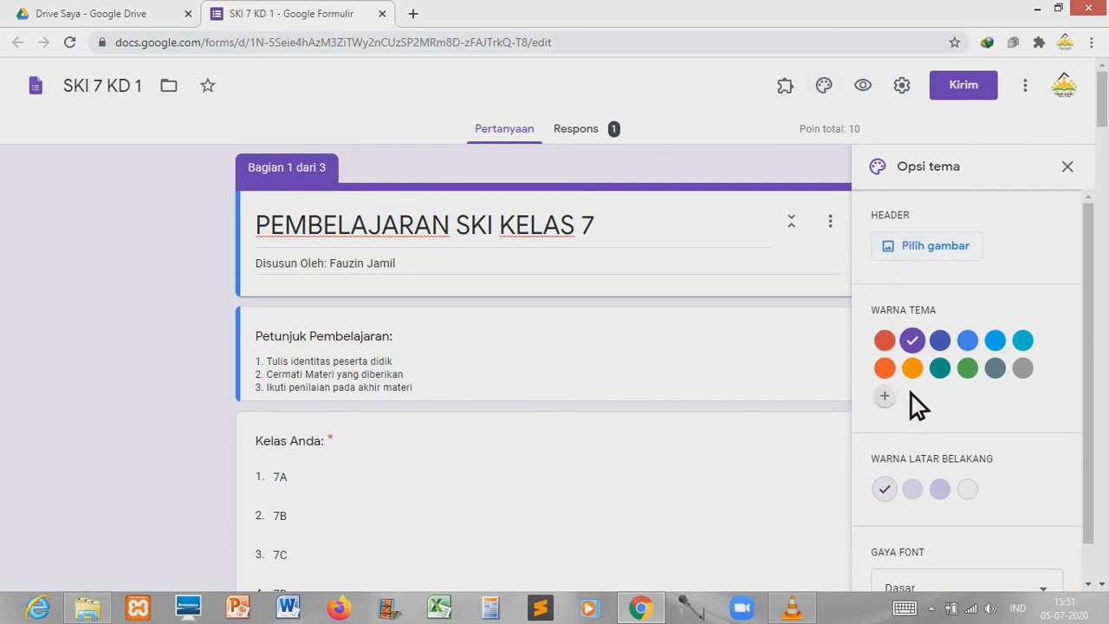
left_click(896, 345)
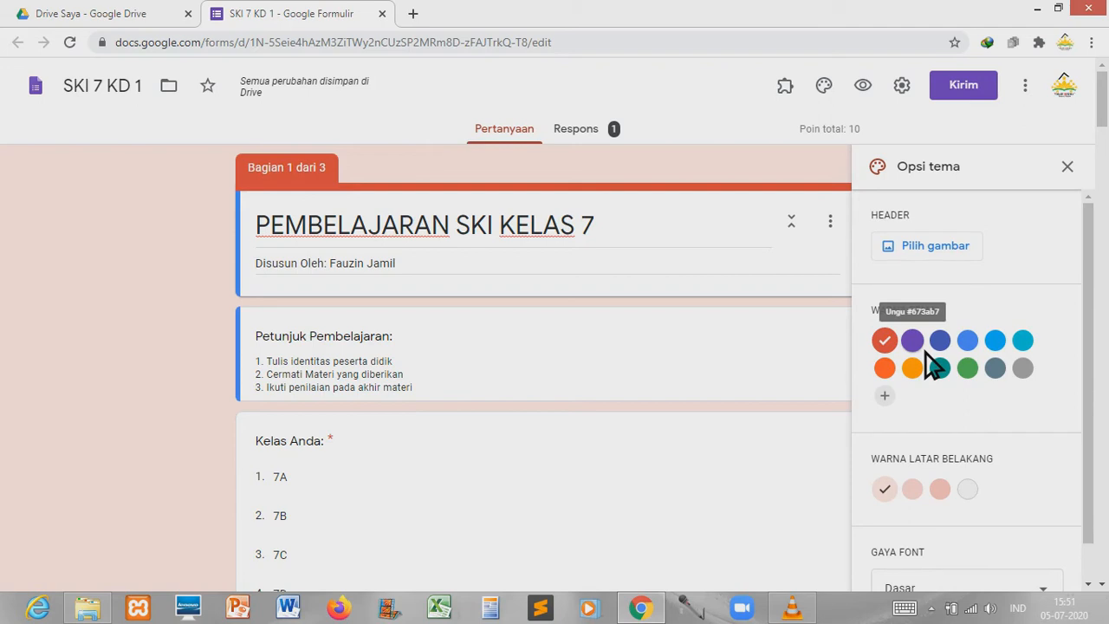
left_click(924, 350)
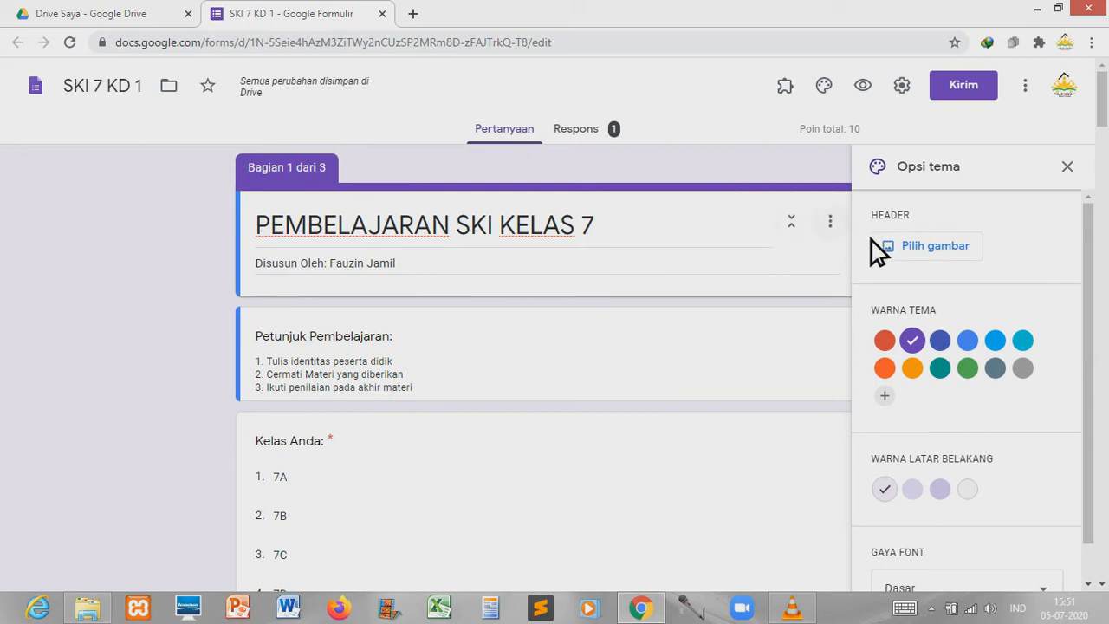
- Insert the Kantor dan Sekolah image of an open book with heart-shaped pages as the form's header
left_click(921, 252)
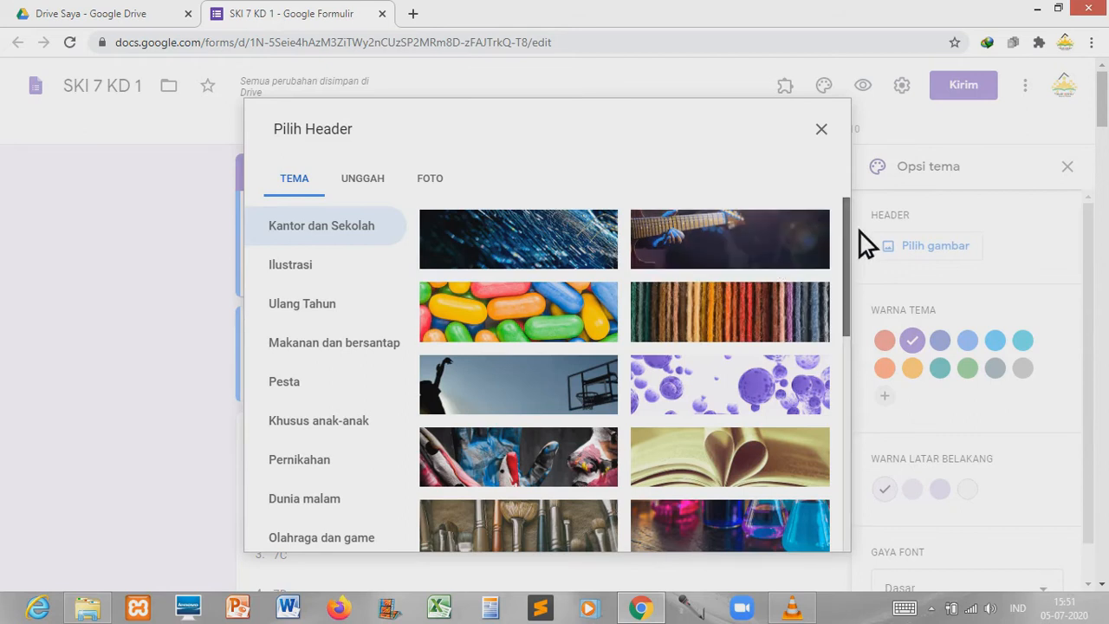
scroll(861, 232, "down", 3)
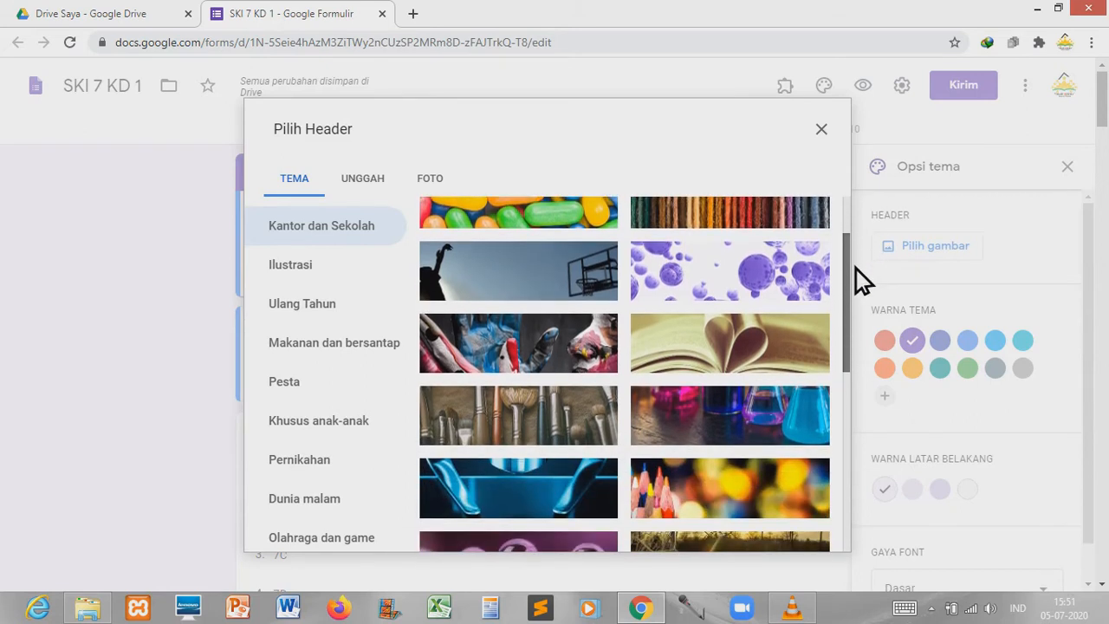
scroll(856, 273, "down", 2)
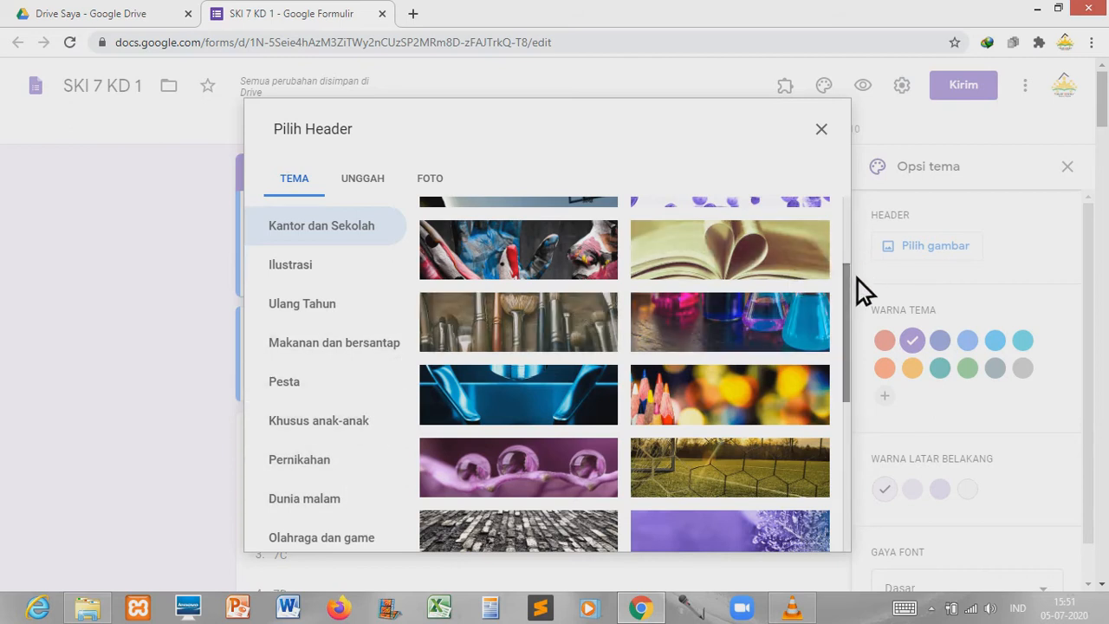
left_click_drag(858, 279, 857, 227)
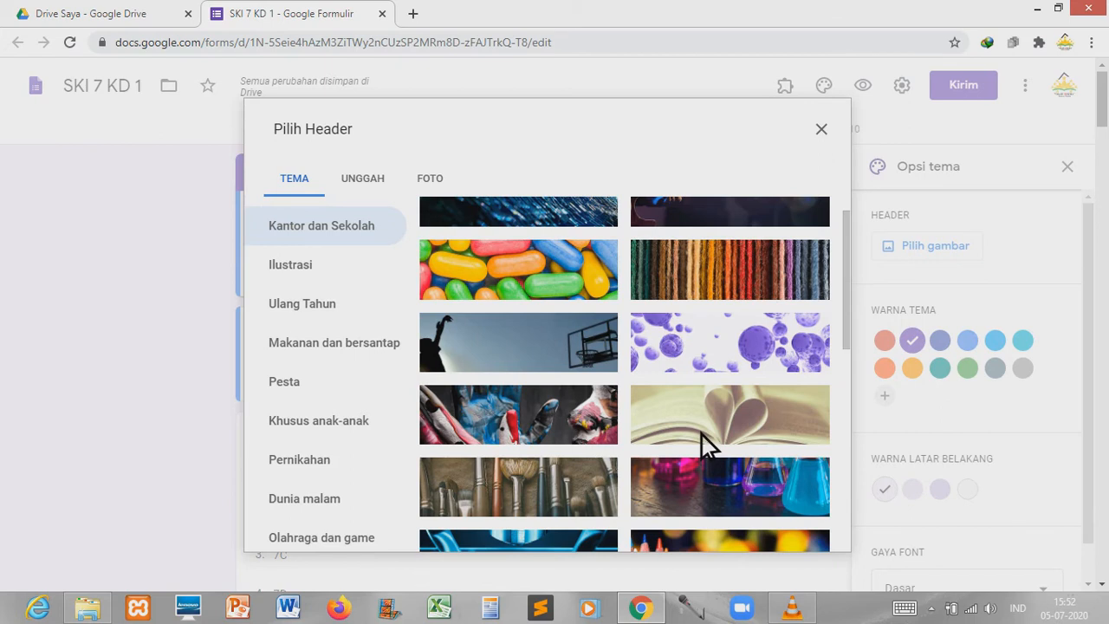
left_click(702, 434)
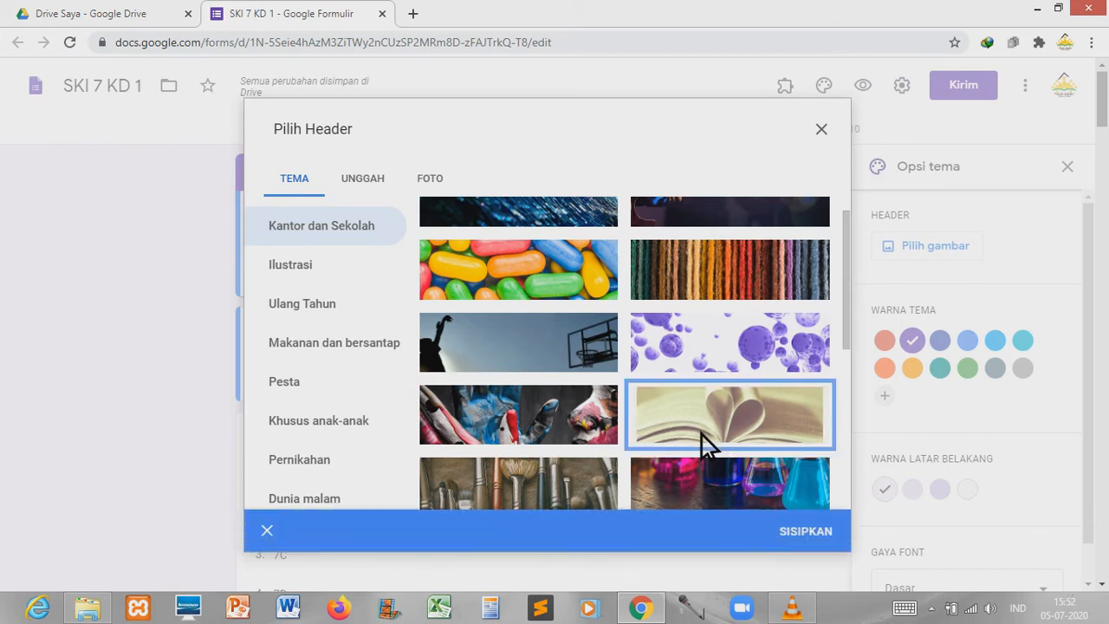
left_click(806, 538)
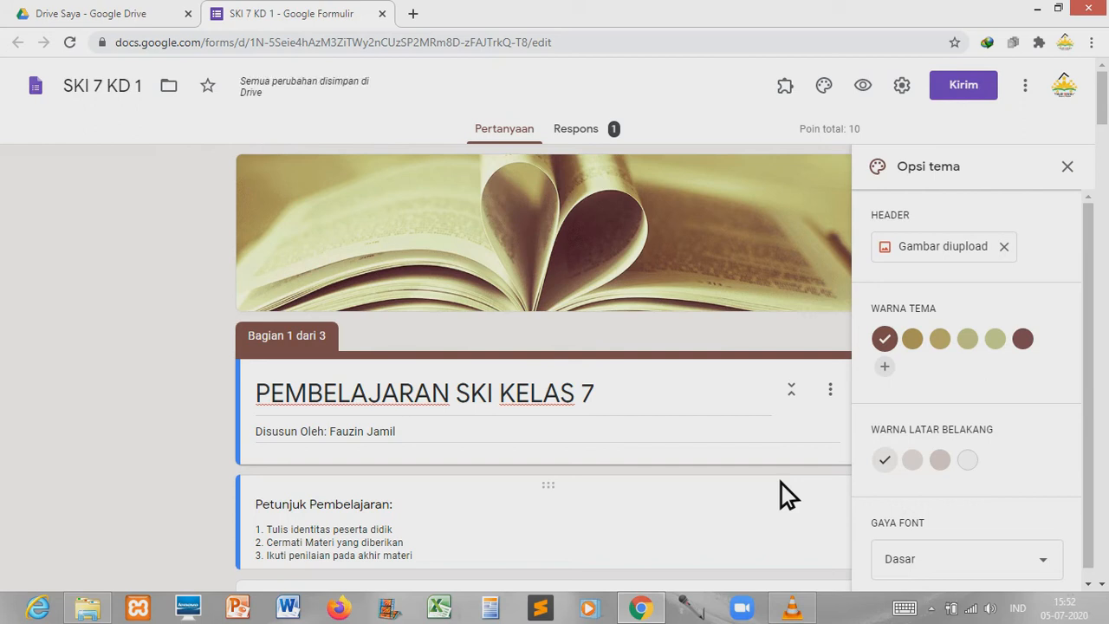
- Preview the form with its book header image and close the preview
left_click(870, 95)
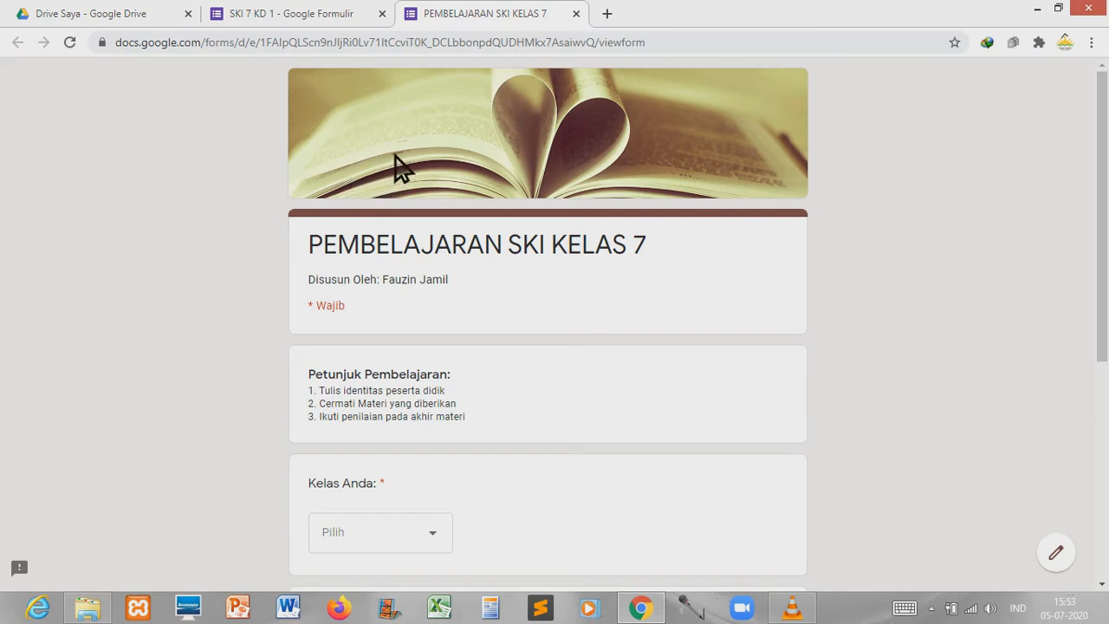
left_click(589, 18)
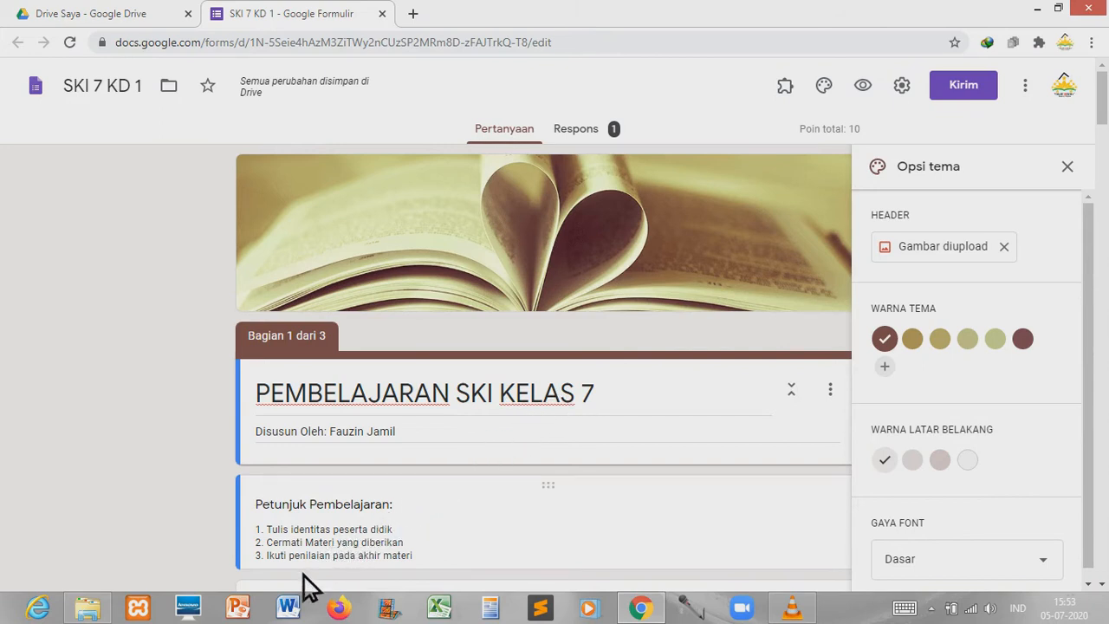
- Switch to PowerPoint with a blank presentation and dismiss the Office activation wizard
left_click(240, 608)
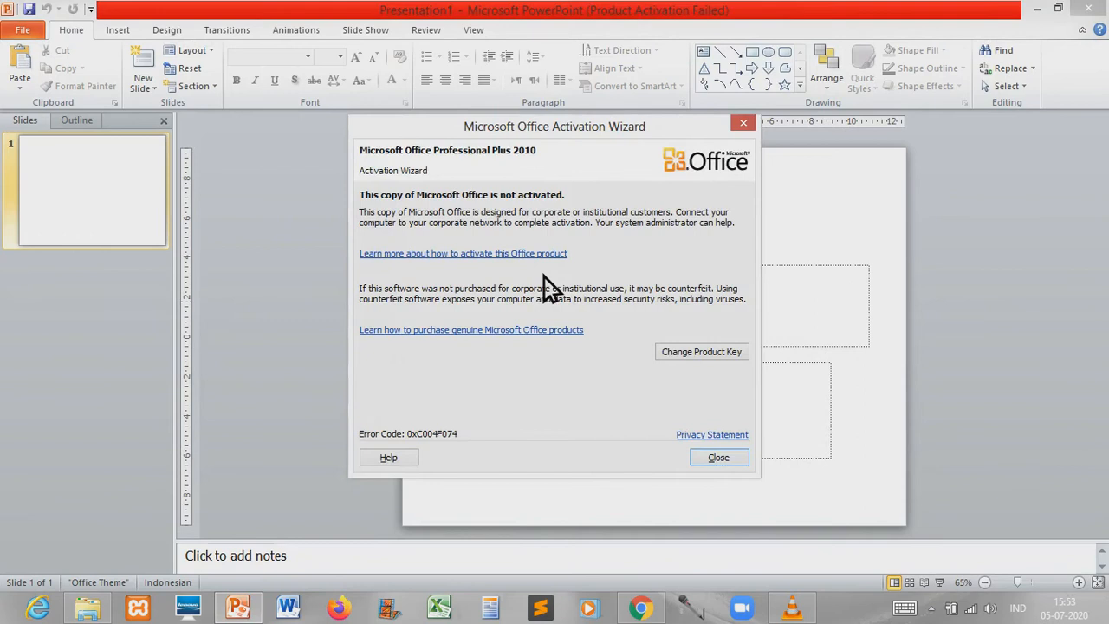
left_click(719, 458)
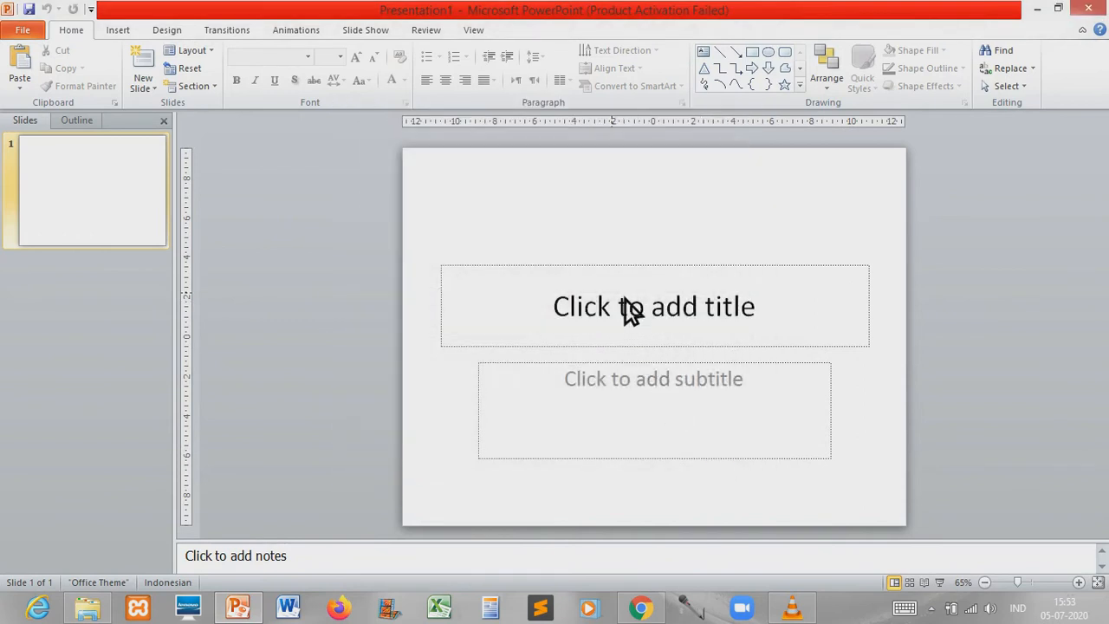
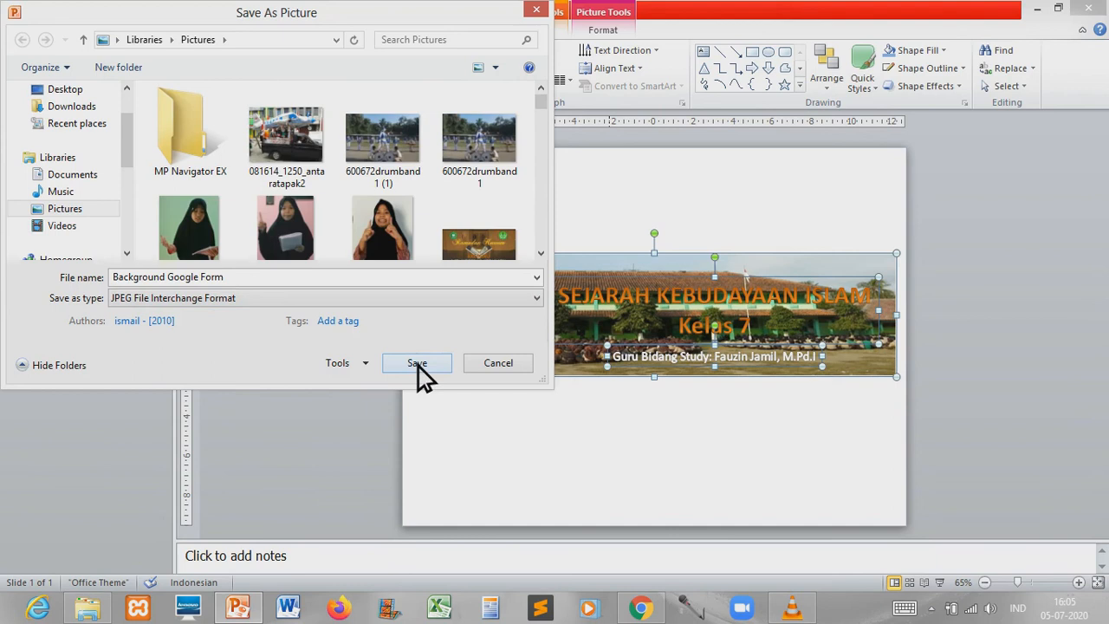
- Save the selected banner objects as a JPEG picture named Background Google Form in the Pictures library and deselect them
left_click(416, 363)
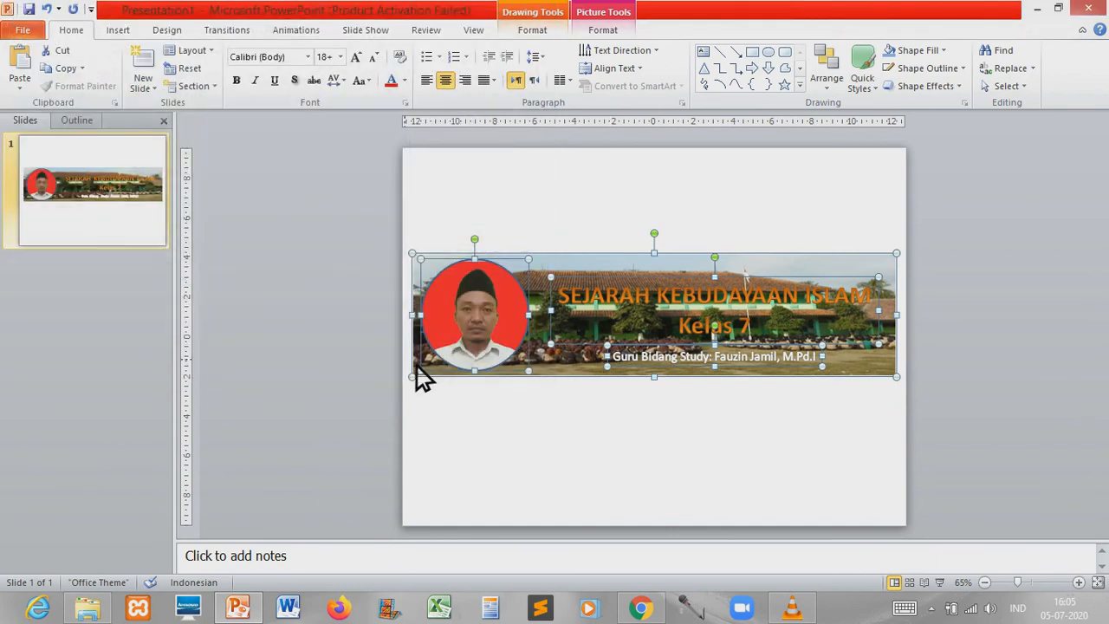
left_click(371, 217)
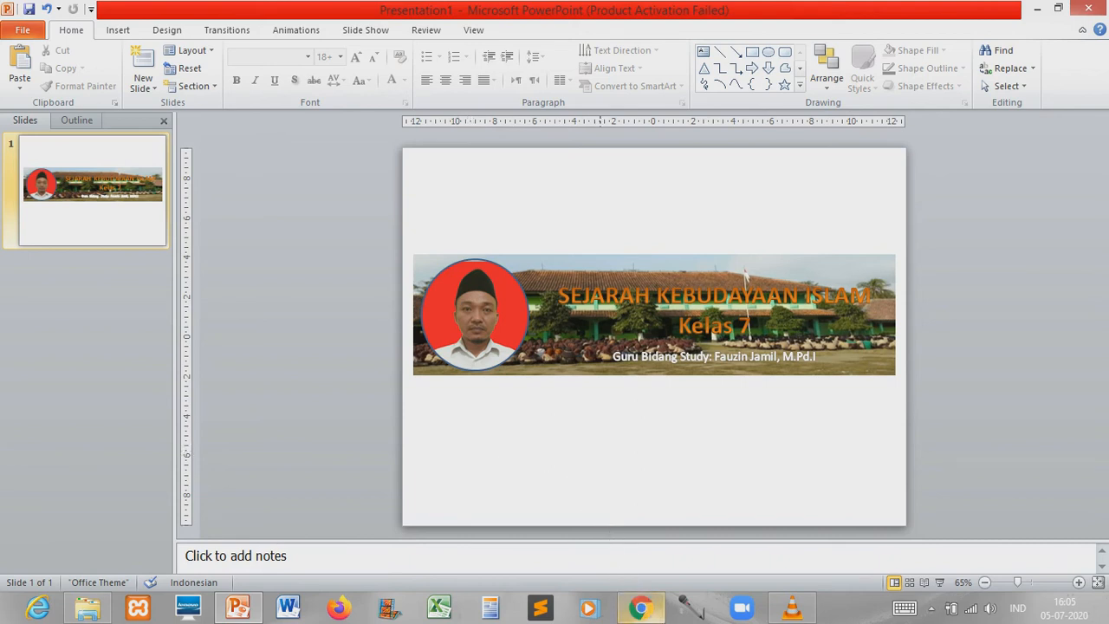
- Switch to the SKI 7 KD 1 form in Chrome and open the file browser for uploading a header image
left_click(659, 614)
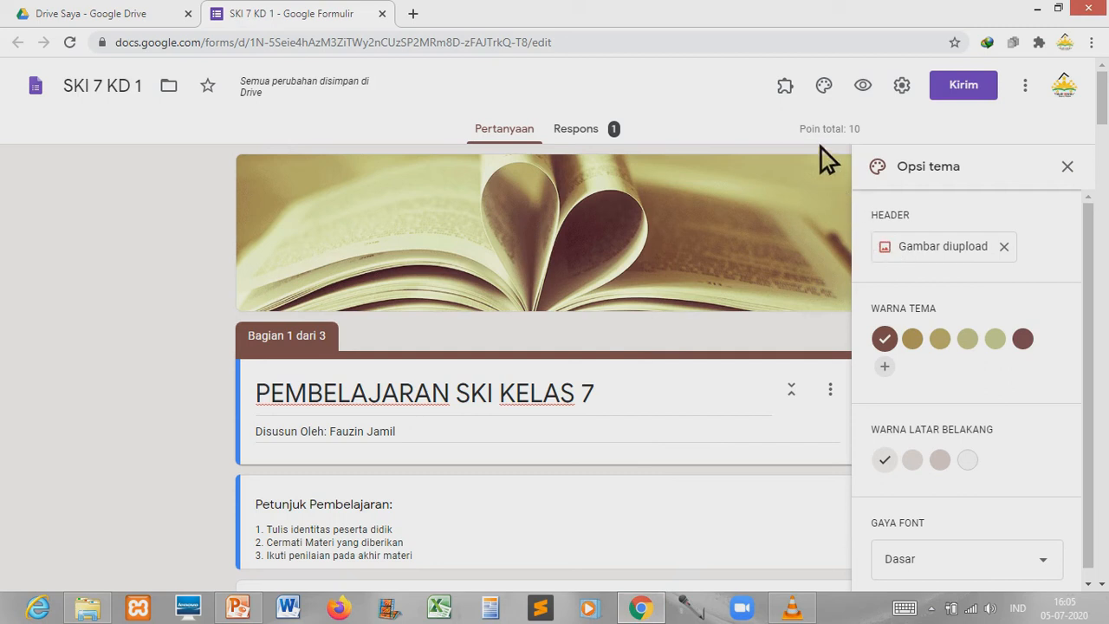
left_click(834, 89)
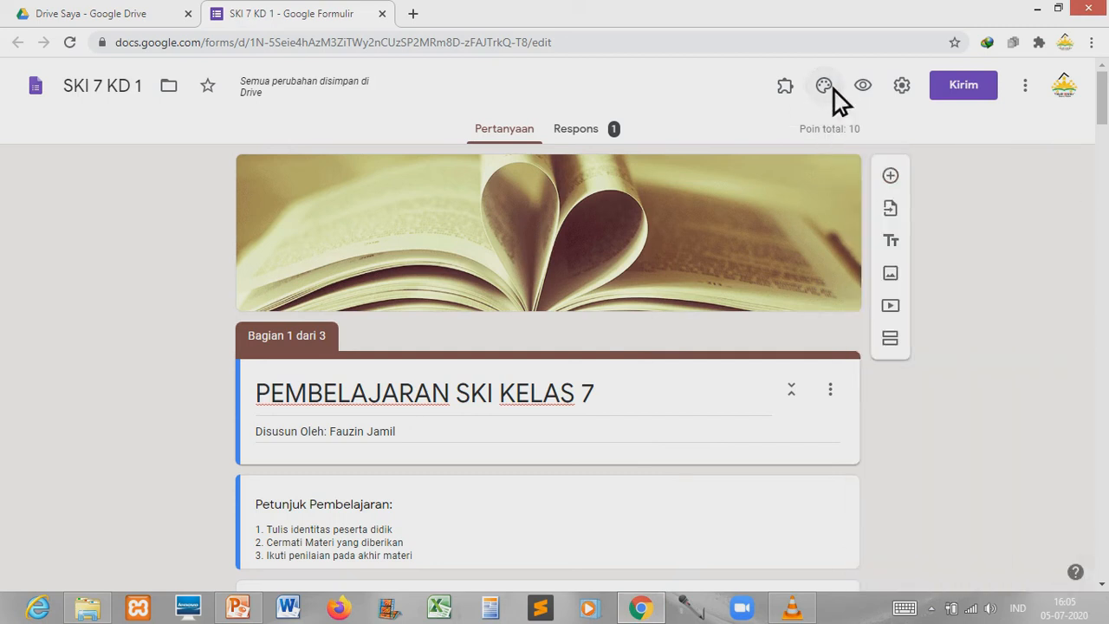
left_click(834, 89)
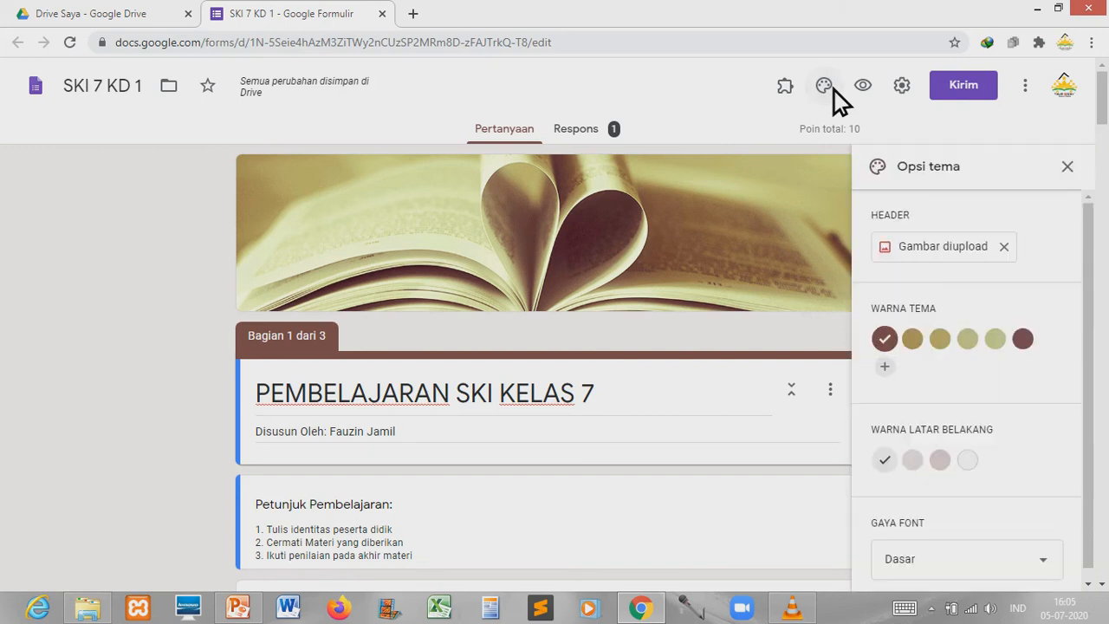
left_click(912, 251)
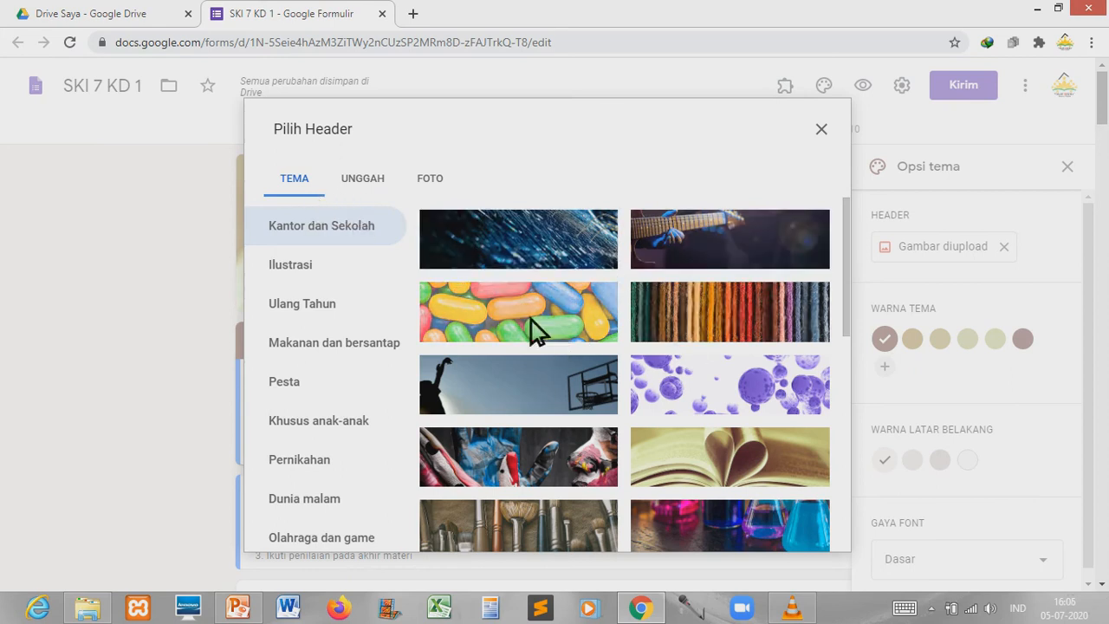
left_click(370, 187)
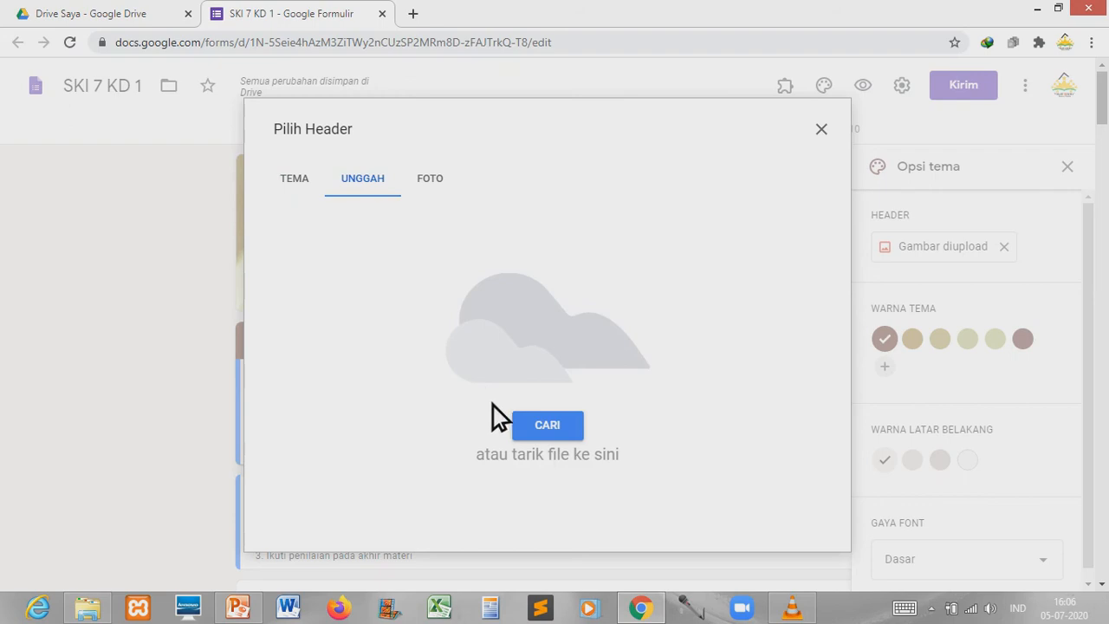
left_click(561, 433)
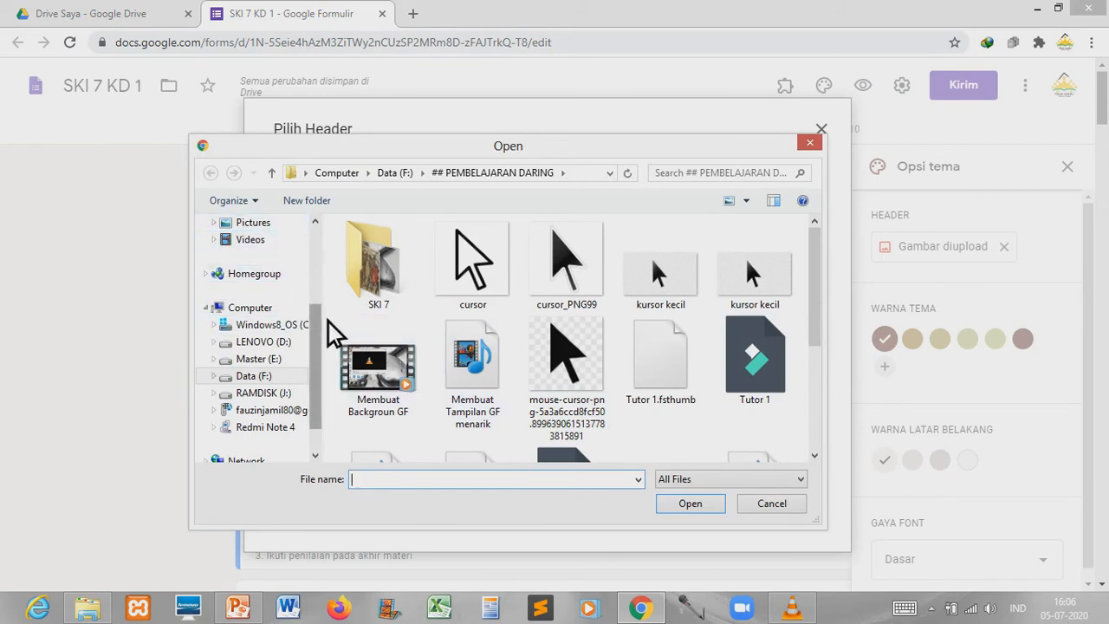
- Upload the Background Google Form picture from the Pictures library as the form's header and look over the restyled form
scroll(330, 325, "up", 3)
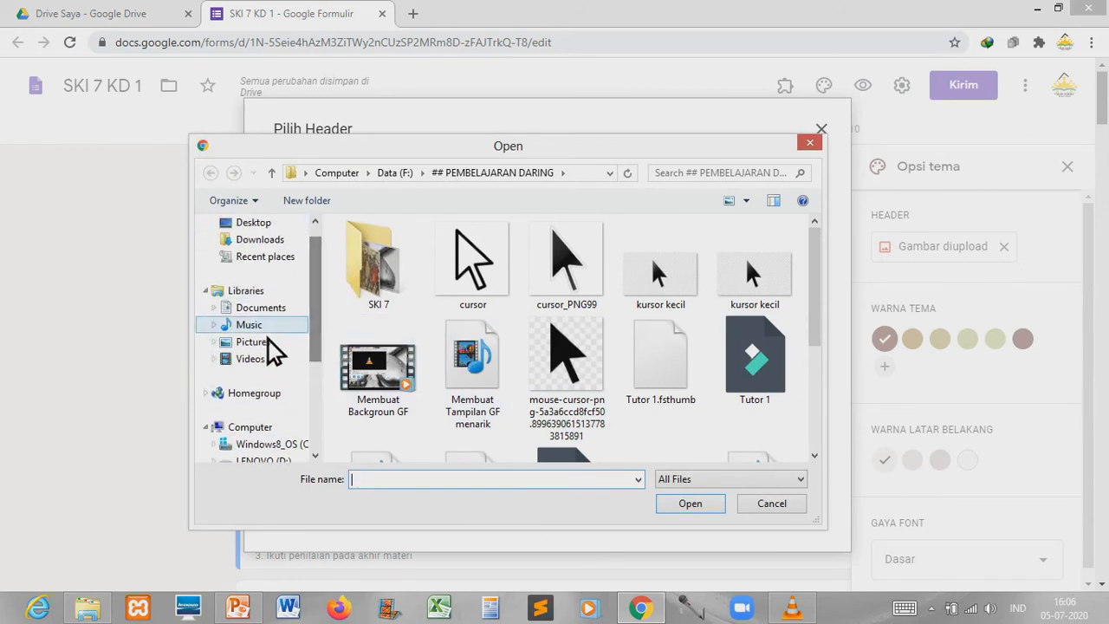
left_click(260, 343)
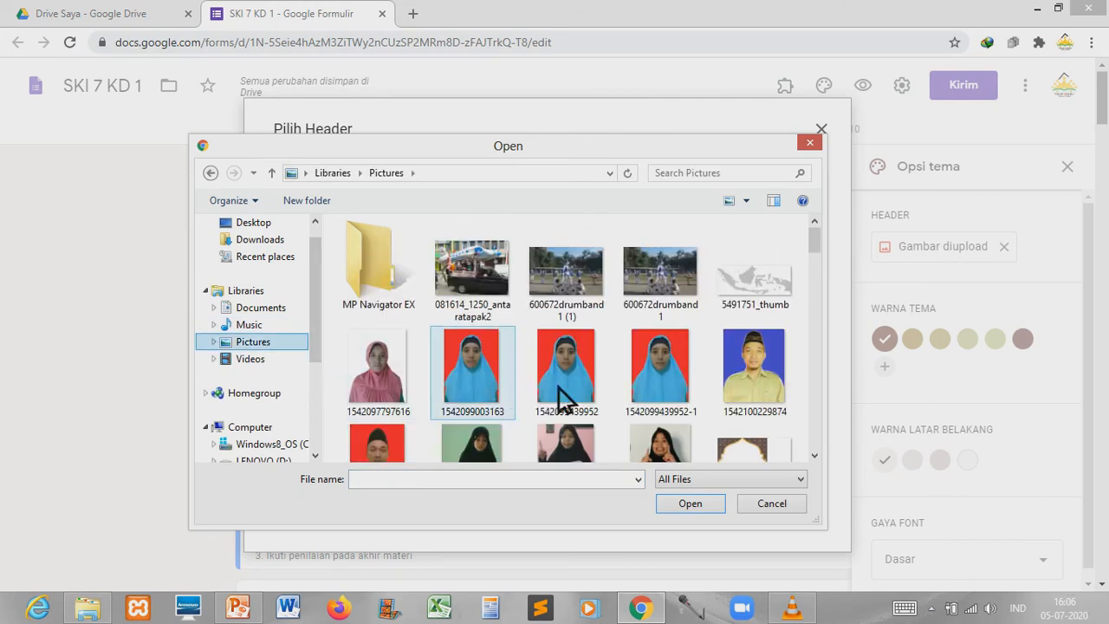
left_click_drag(828, 248, 829, 280)
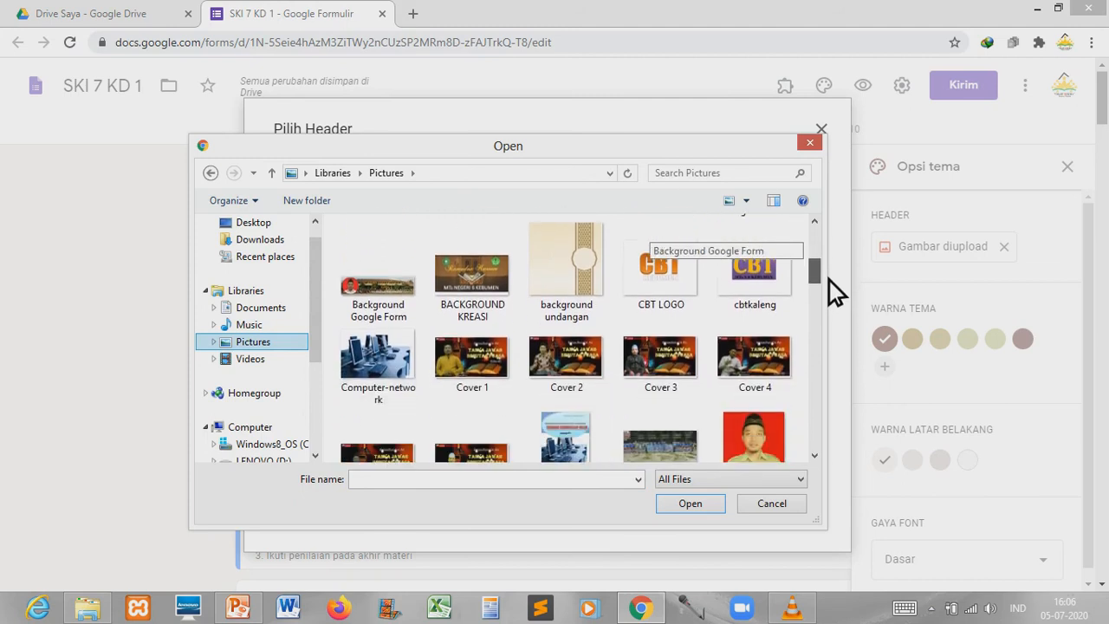
left_click(395, 322)
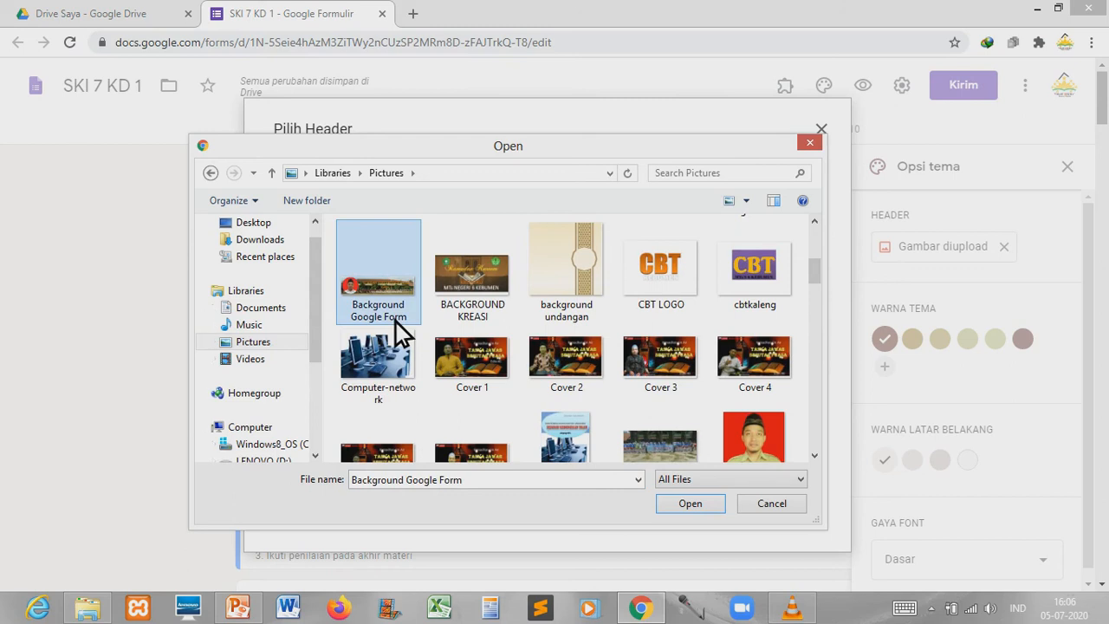
double_click(395, 320)
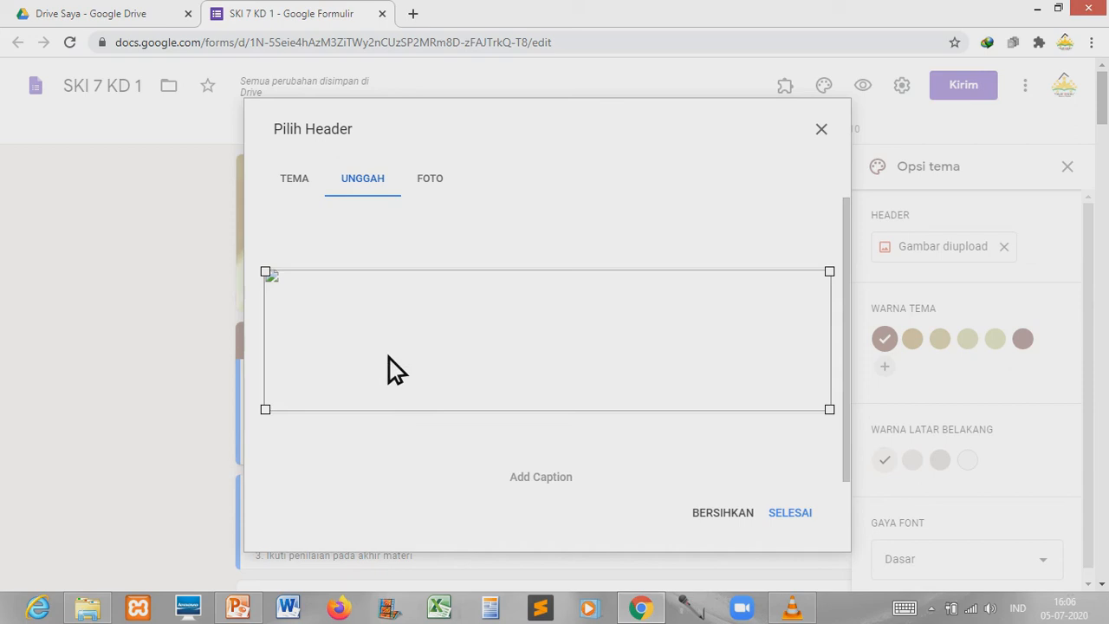
left_click_drag(388, 370, 387, 355)
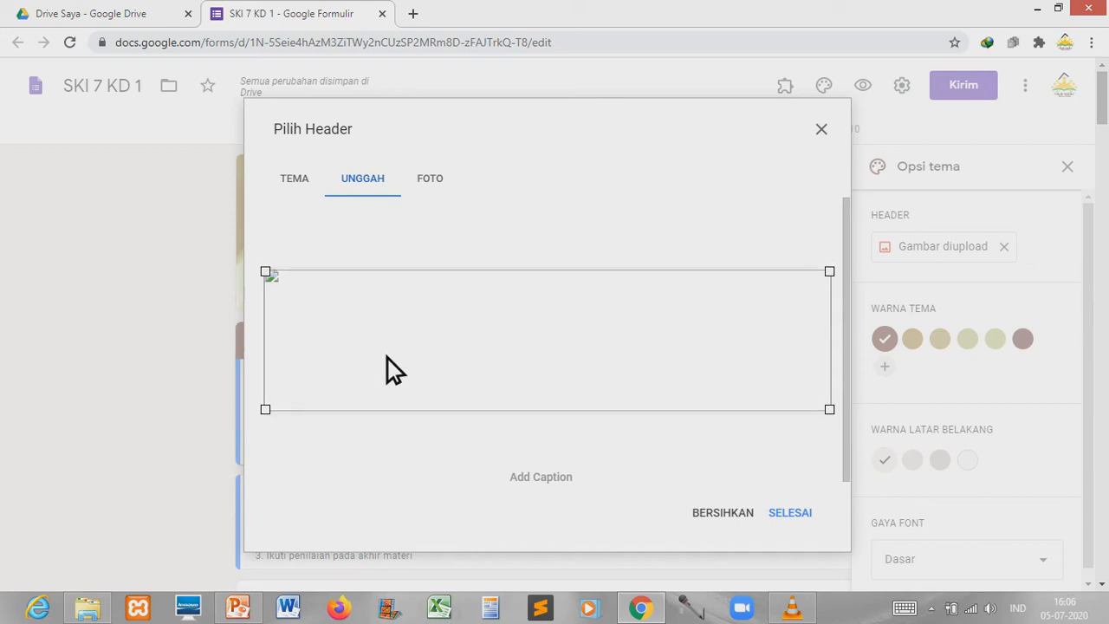
left_click(797, 521)
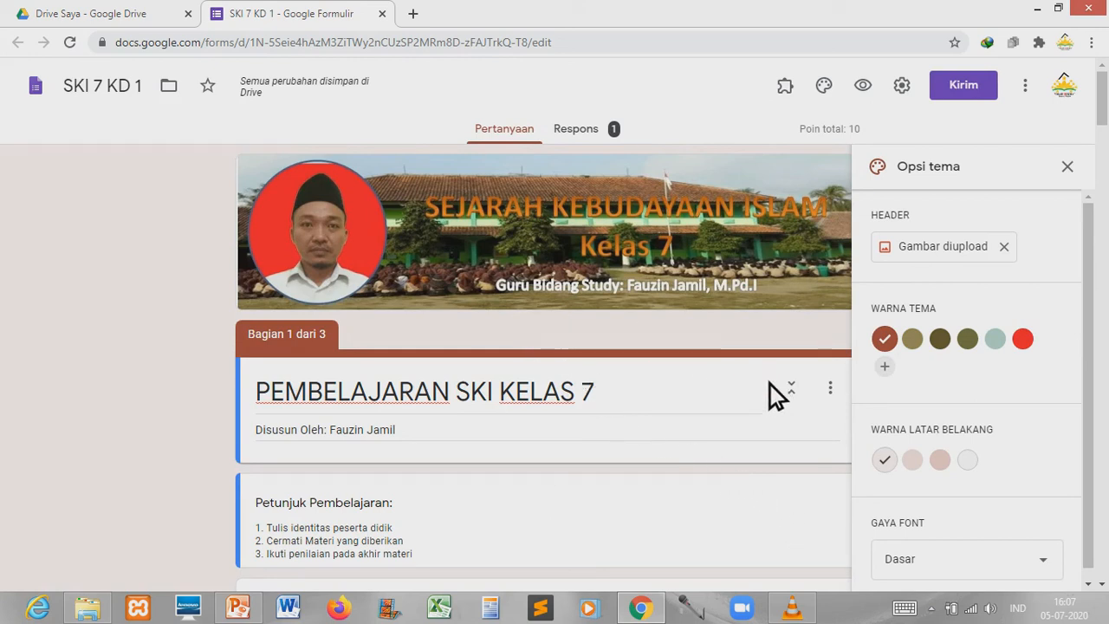
scroll(747, 454, "down", 1)
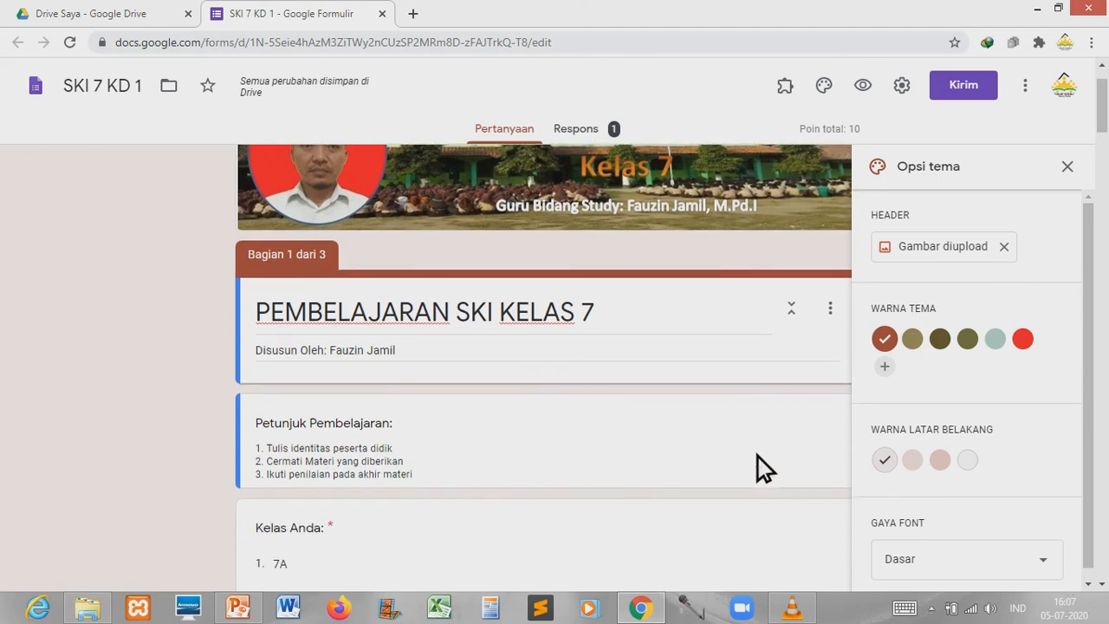
scroll(543, 364, "down", 3)
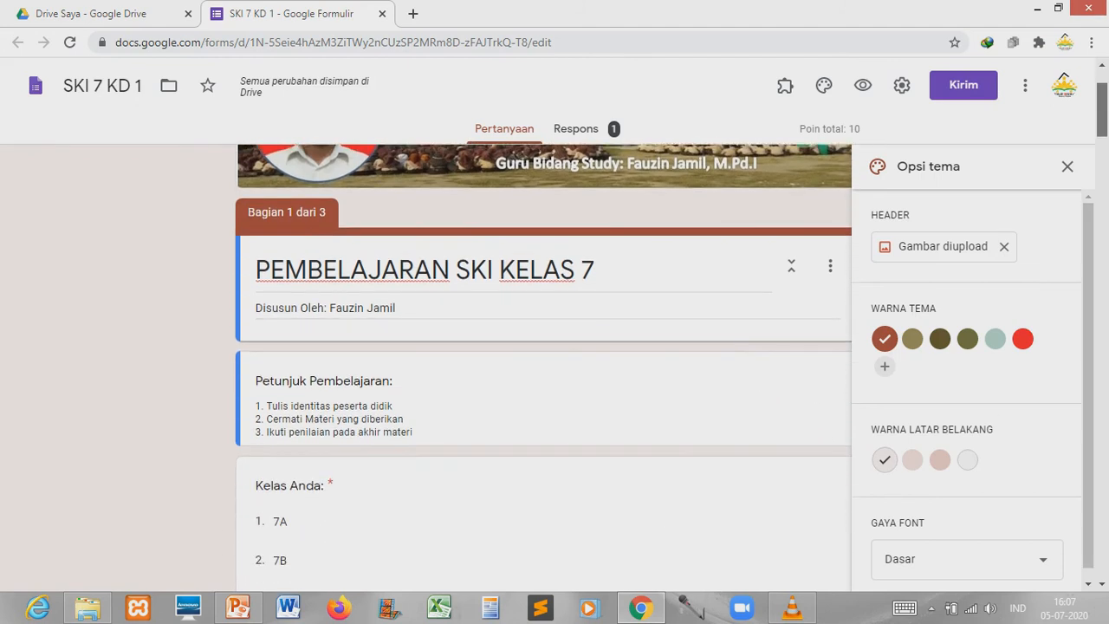
scroll(544, 364, "down", 3)
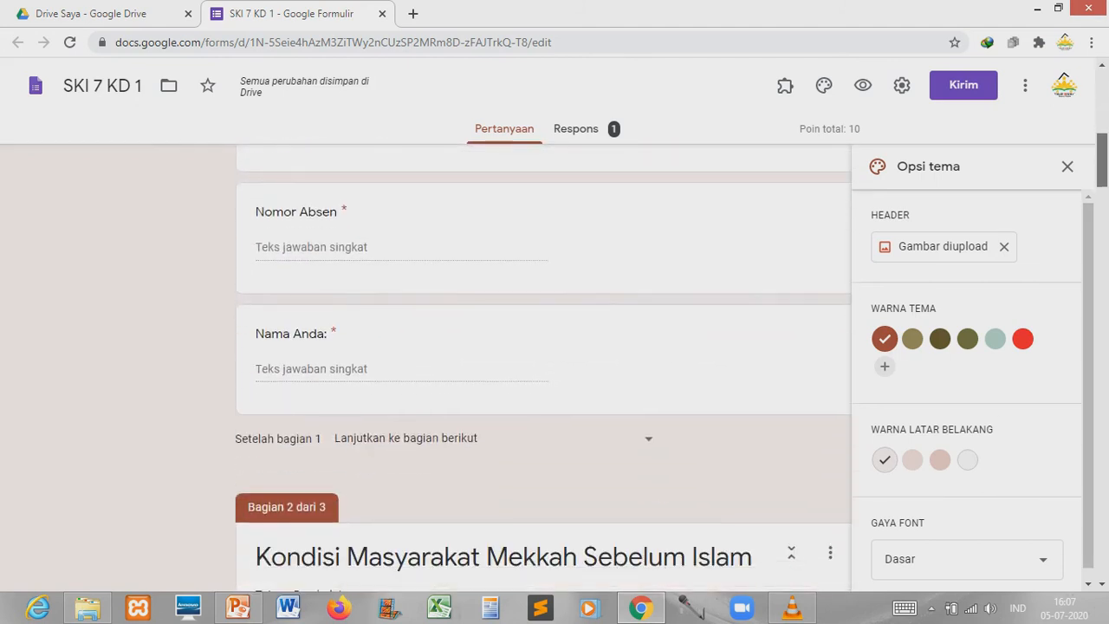
scroll(544, 364, "down", 1)
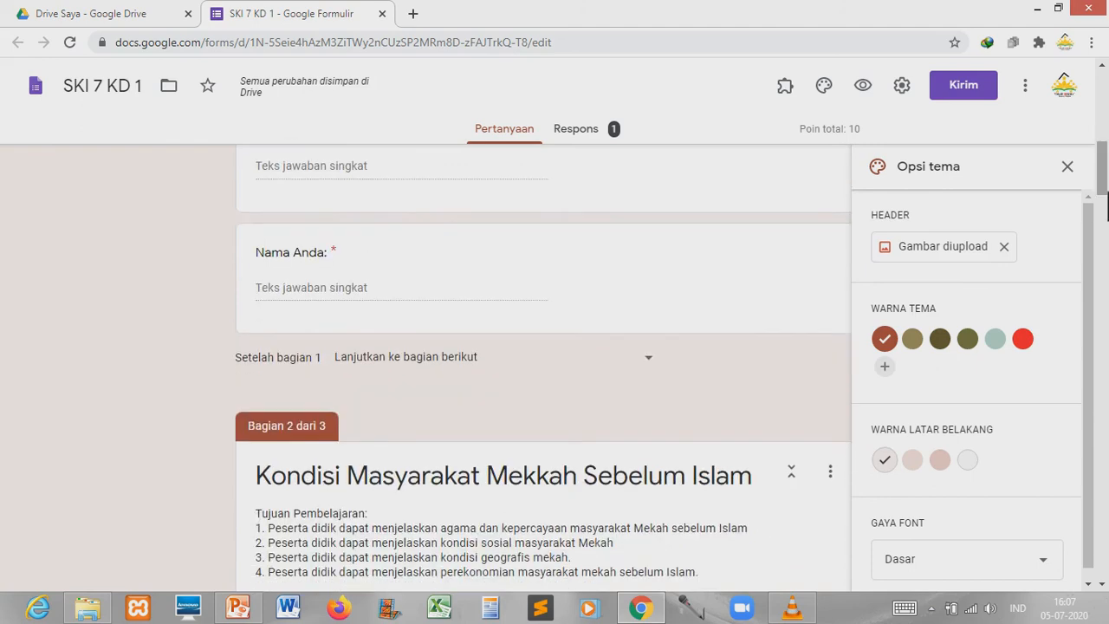
scroll(1097, 247, "down", 1)
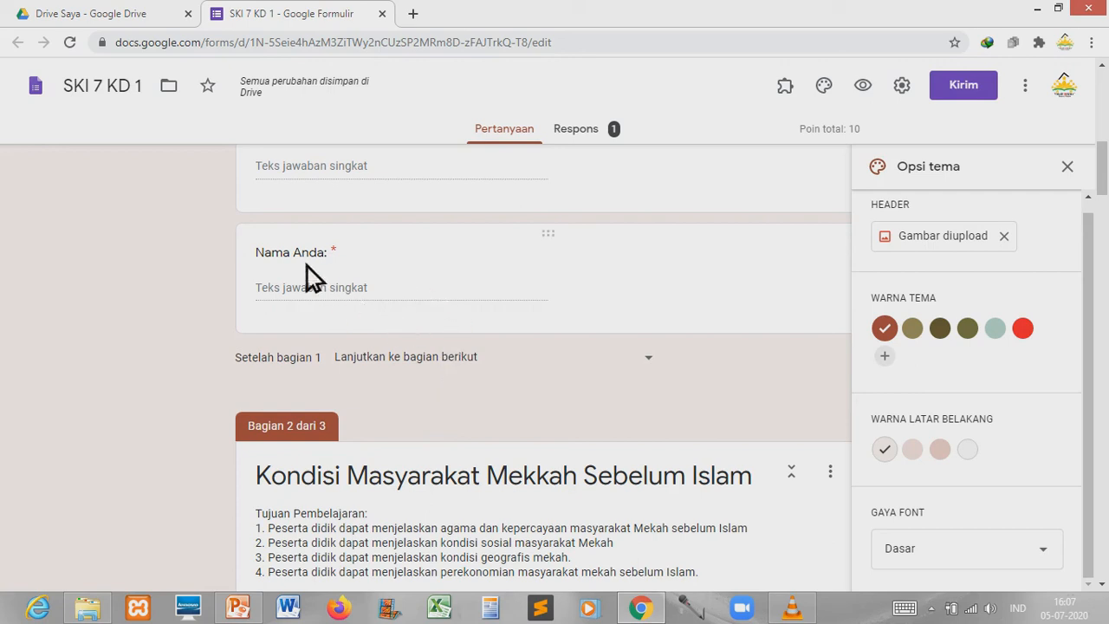
- Make a copy of the bannered SKI 7 KD 1 form in Google Drive and open the copy
left_click(93, 19)
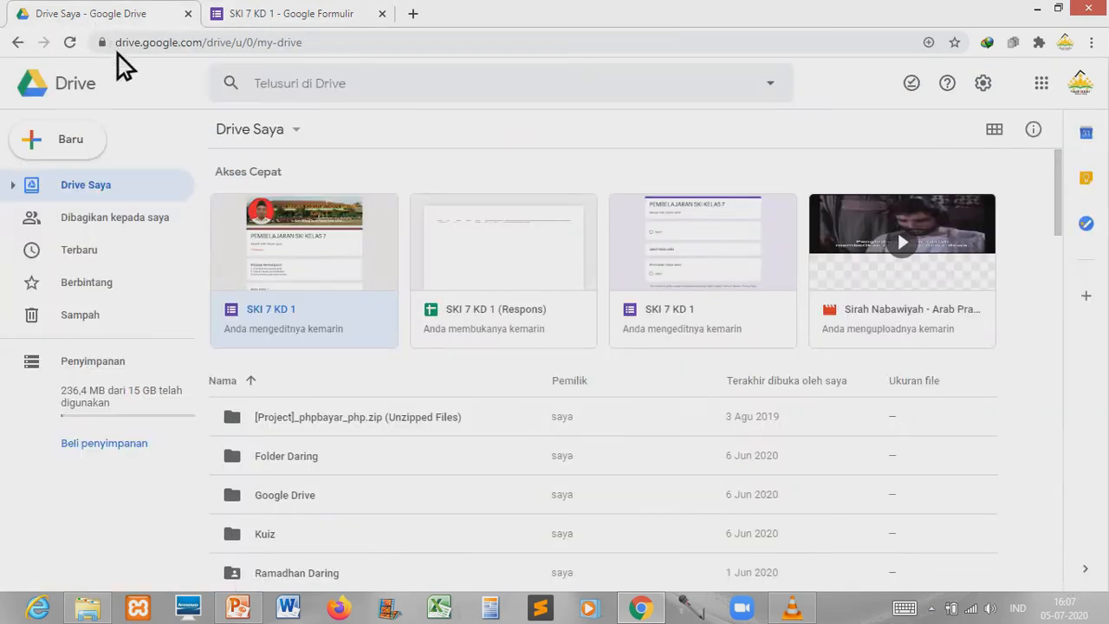
right_click(312, 285)
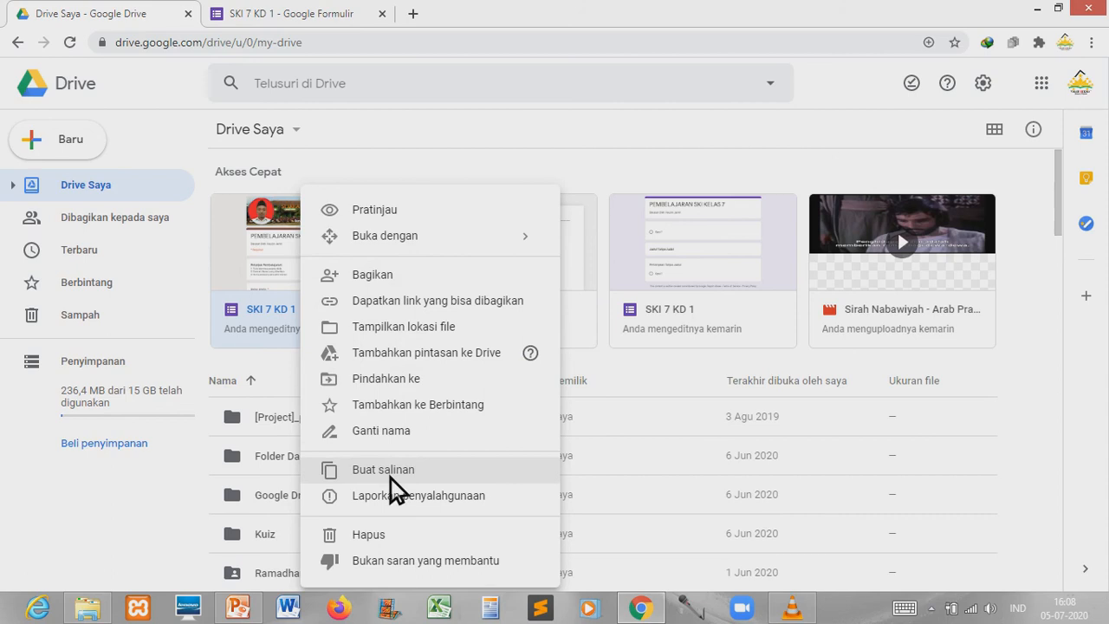
left_click(456, 478)
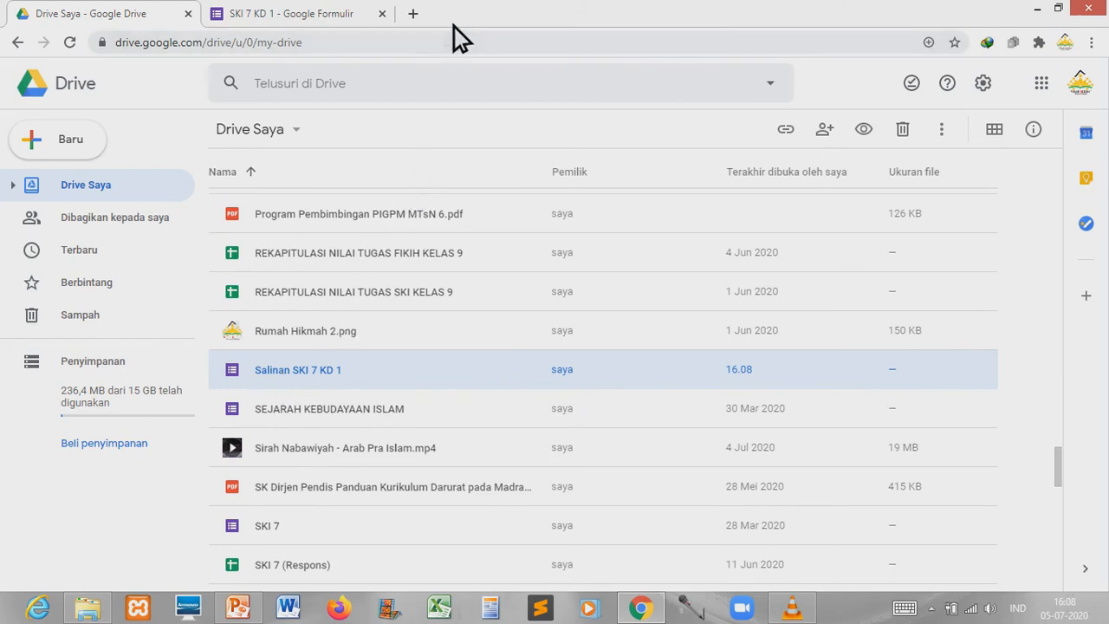
double_click(319, 371)
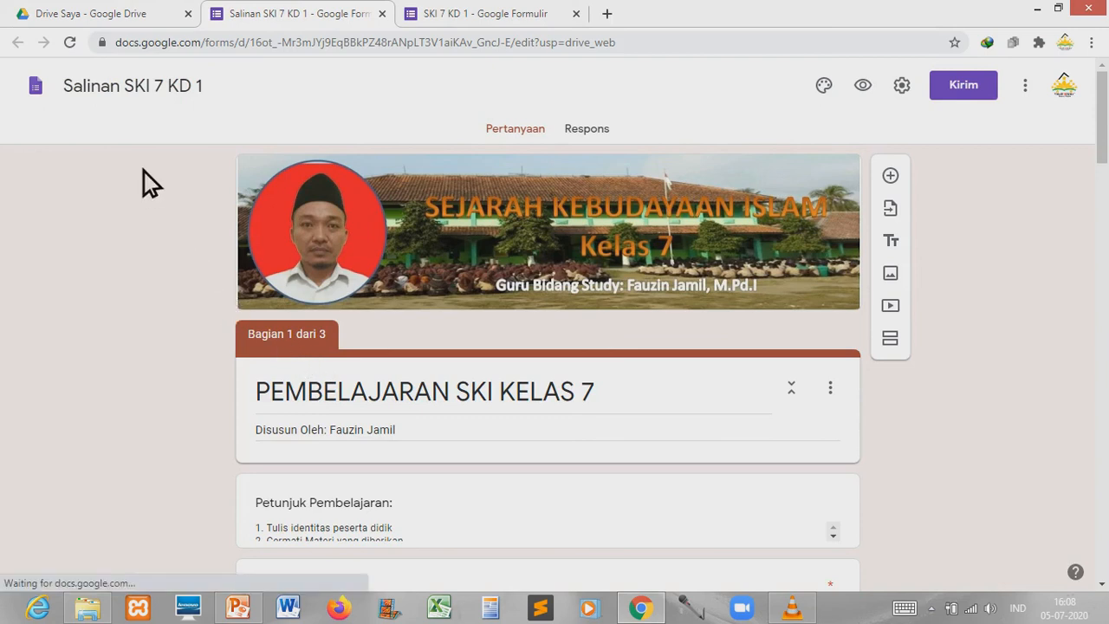
- Rename the copied form as SKI 7 KD 2
left_click(75, 96)
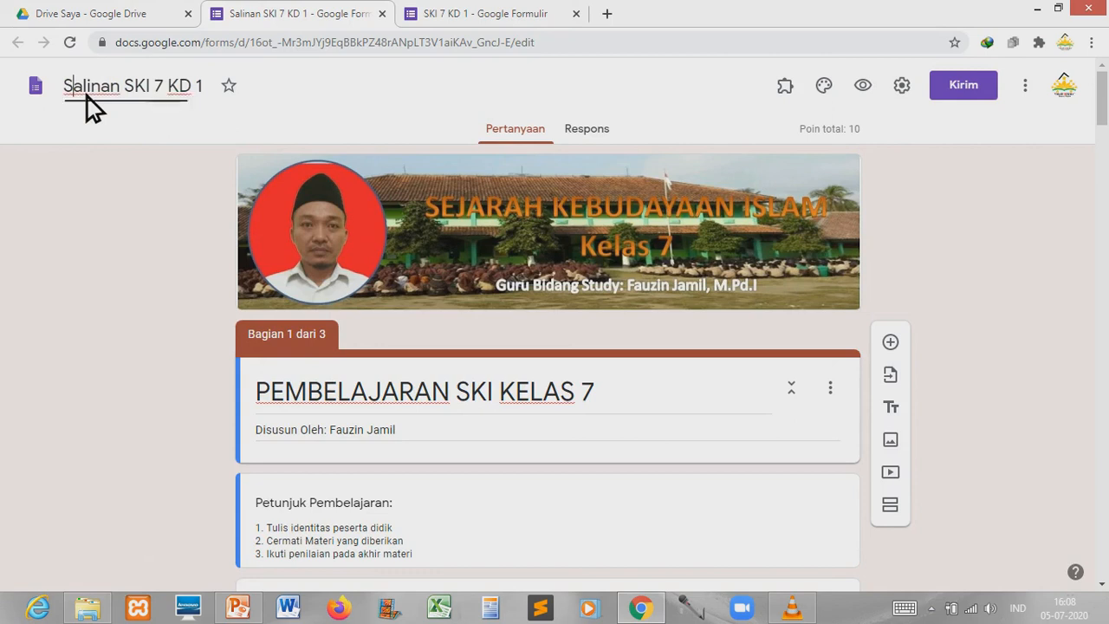
left_click_drag(64, 95, 134, 98)
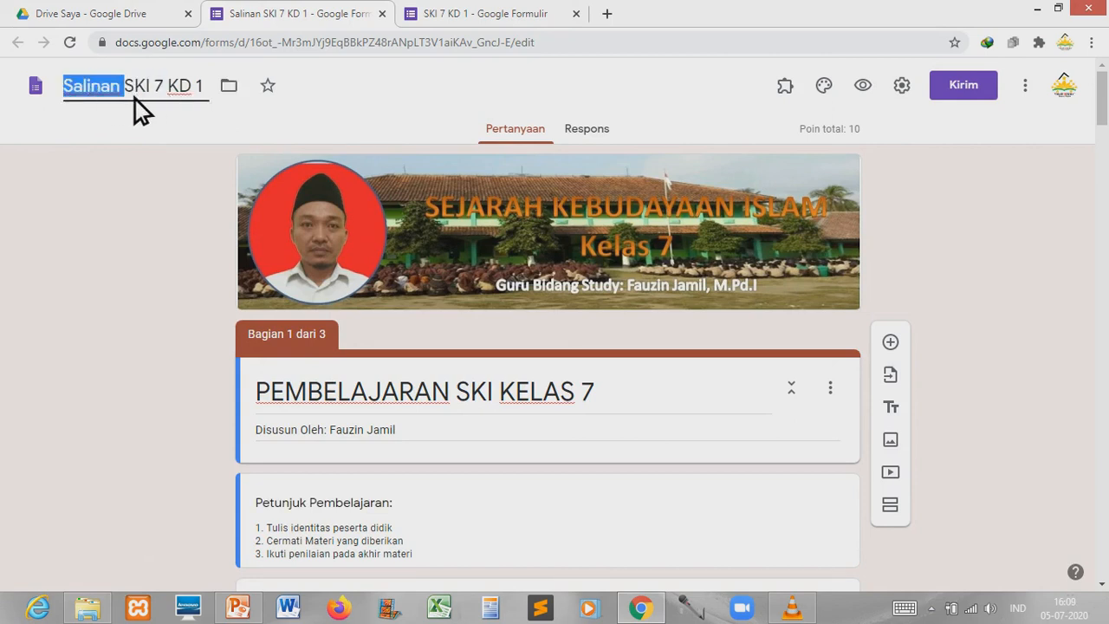
key("BackSpace")
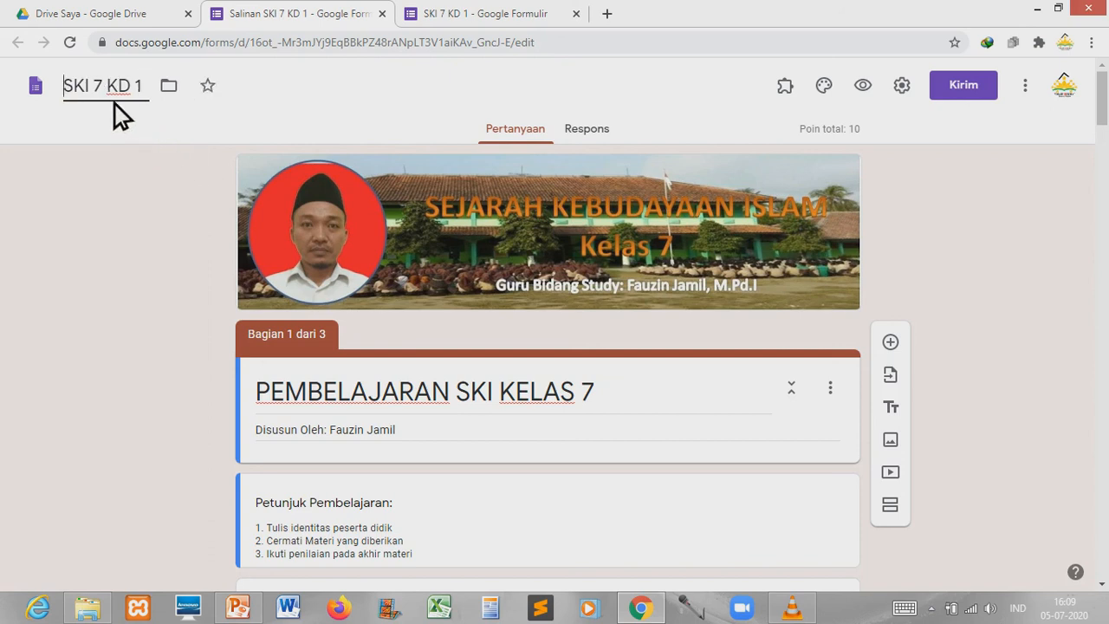
left_click(149, 95)
type("2")
- Retitle the second section, Kondisi Masyarakat Mekkah Sebelum Islam, as "Awal Turunnya Wahyu"
scroll(406, 477, "down", 1)
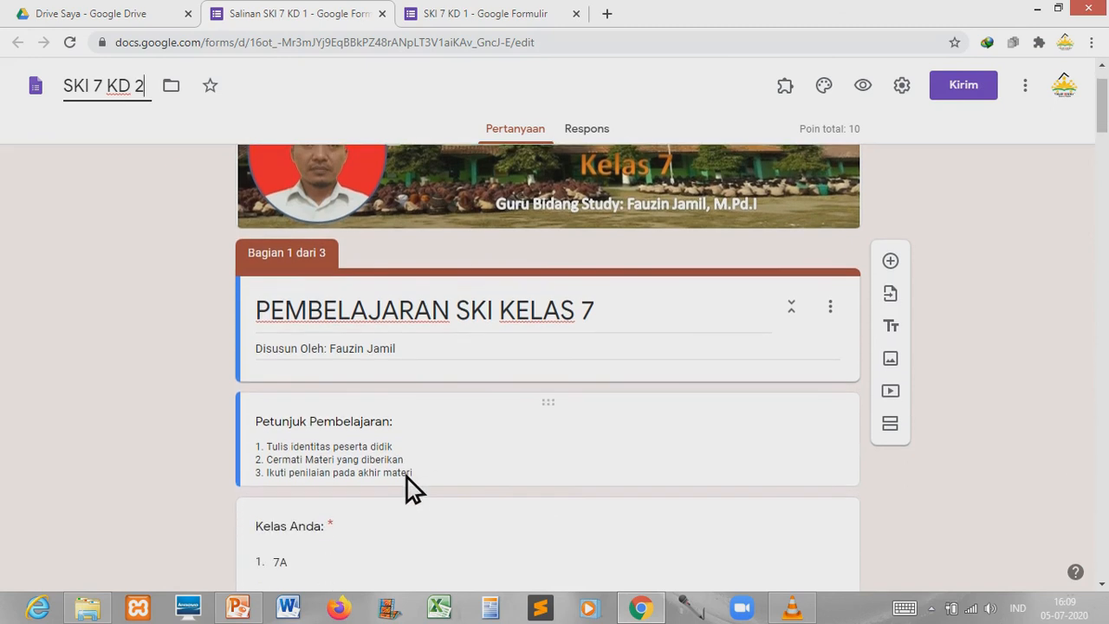
scroll(407, 477, "down", 2)
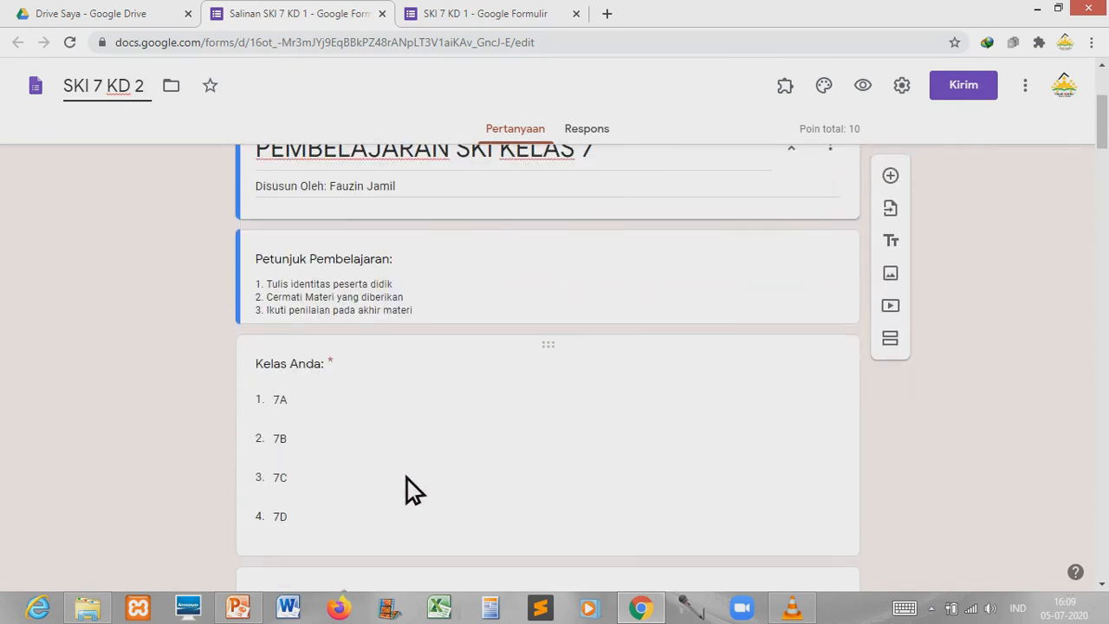
scroll(407, 477, "down", 1)
scroll(406, 477, "down", 2)
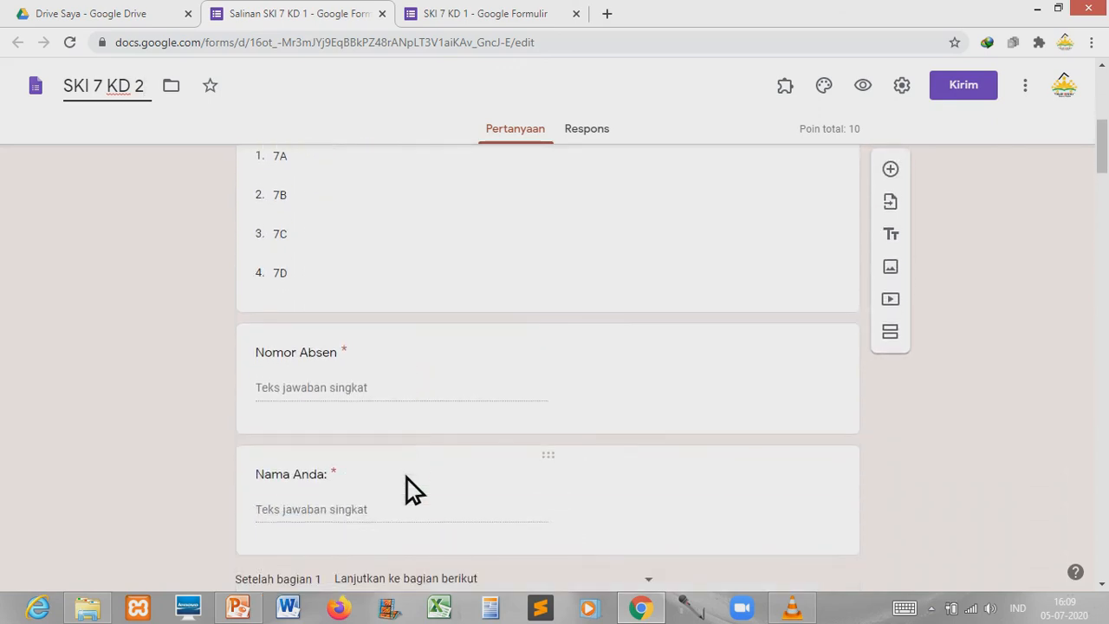
scroll(407, 478, "down", 2)
scroll(405, 483, "down", 1)
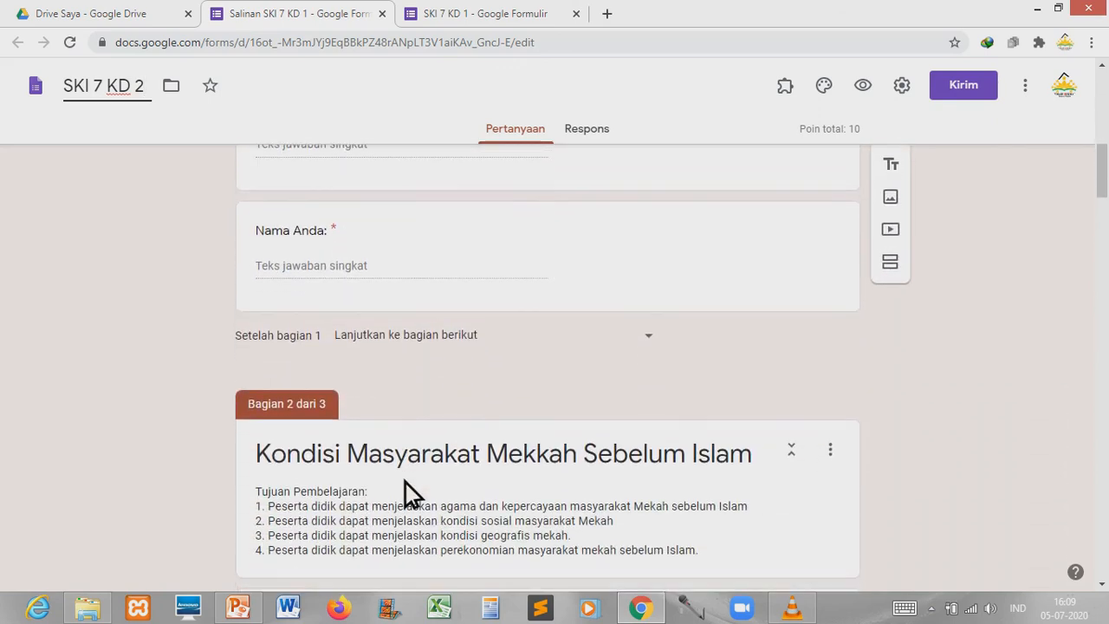
scroll(406, 483, "down", 2)
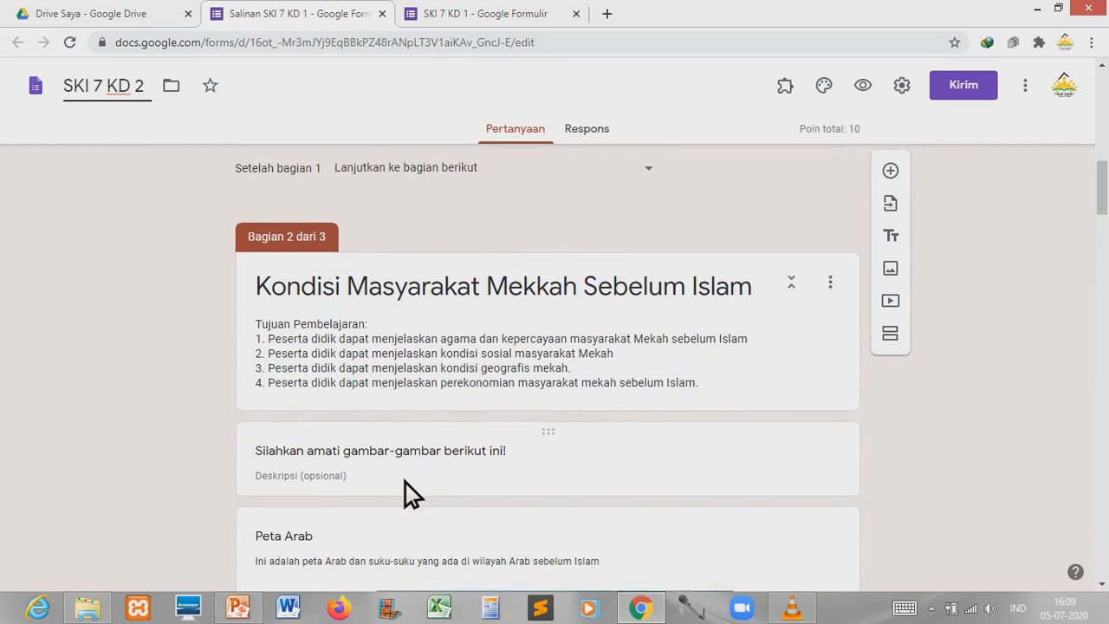
scroll(406, 482, "down", 1)
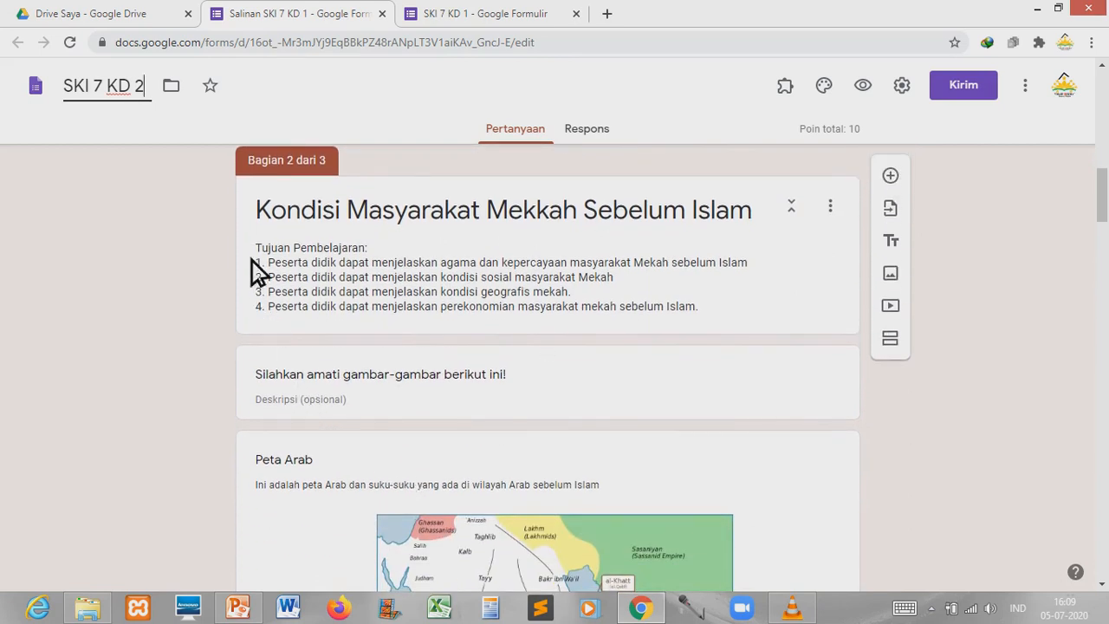
left_click(295, 228)
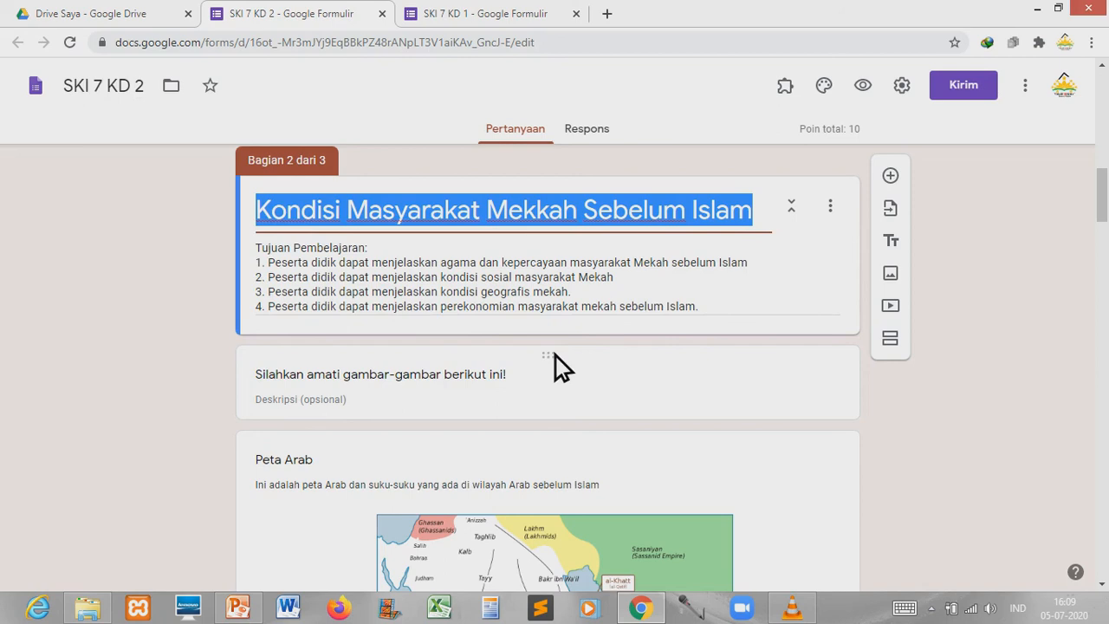
type("A")
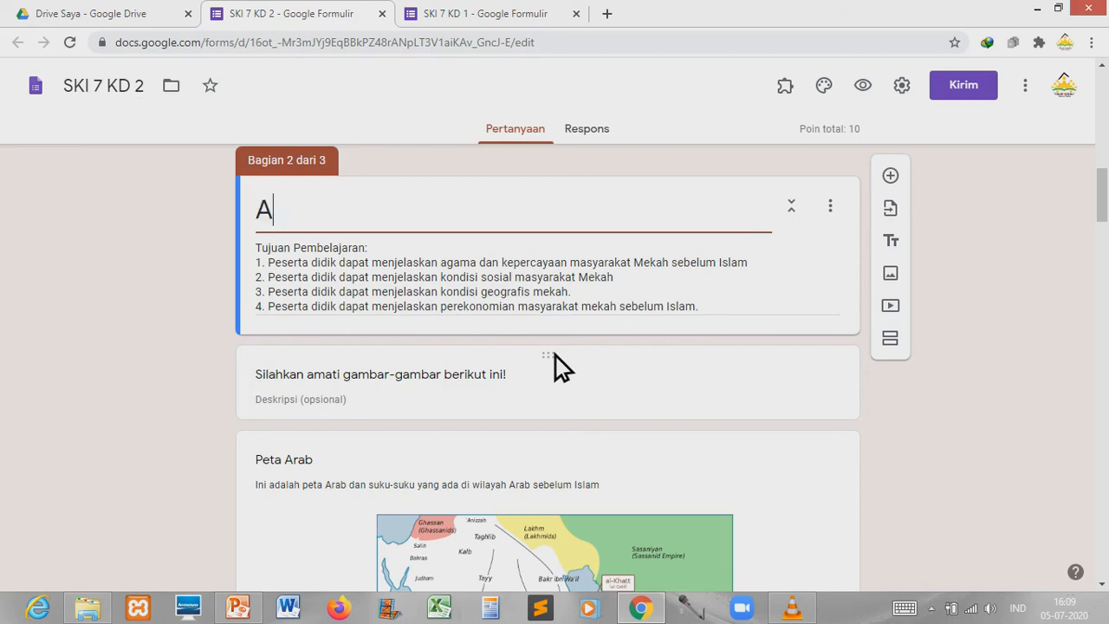
type("wal T")
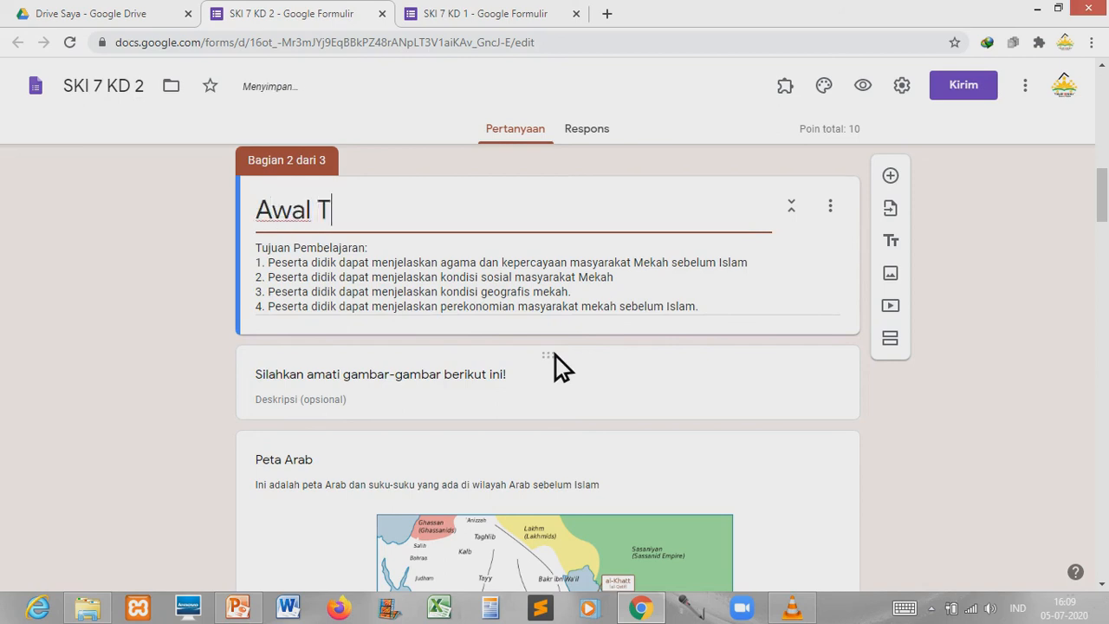
type("urunnya")
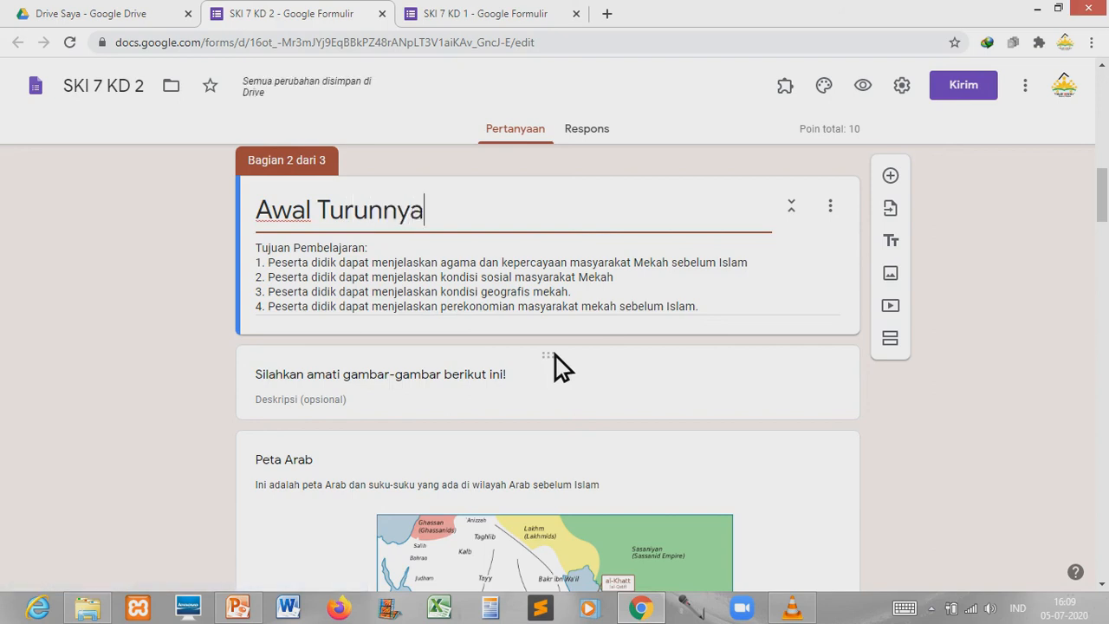
type(" Wahyu")
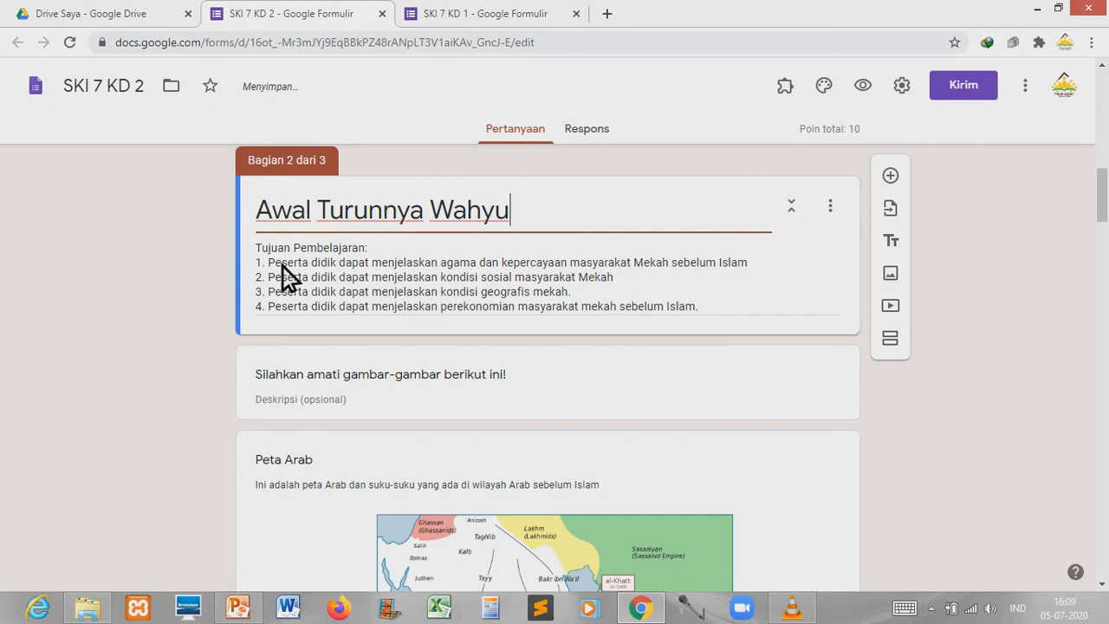
left_click(347, 284)
key("ctrl+a")
left_click(350, 287)
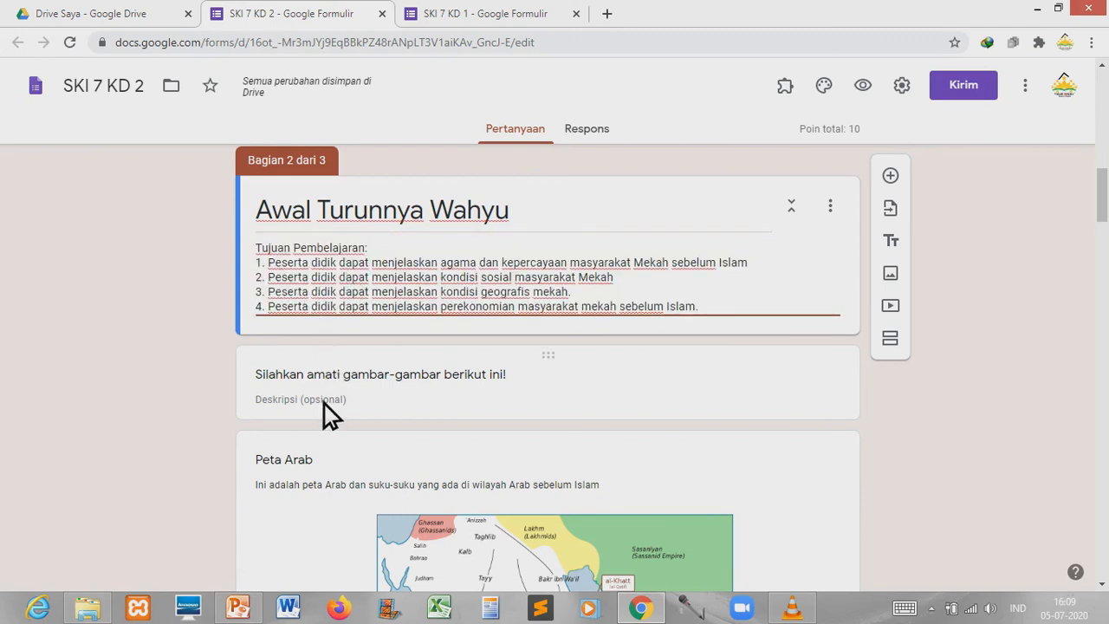
- Hide the description of the "Silahkan amati gambar-gambar berikut ini!" item
scroll(324, 409, "down", 1)
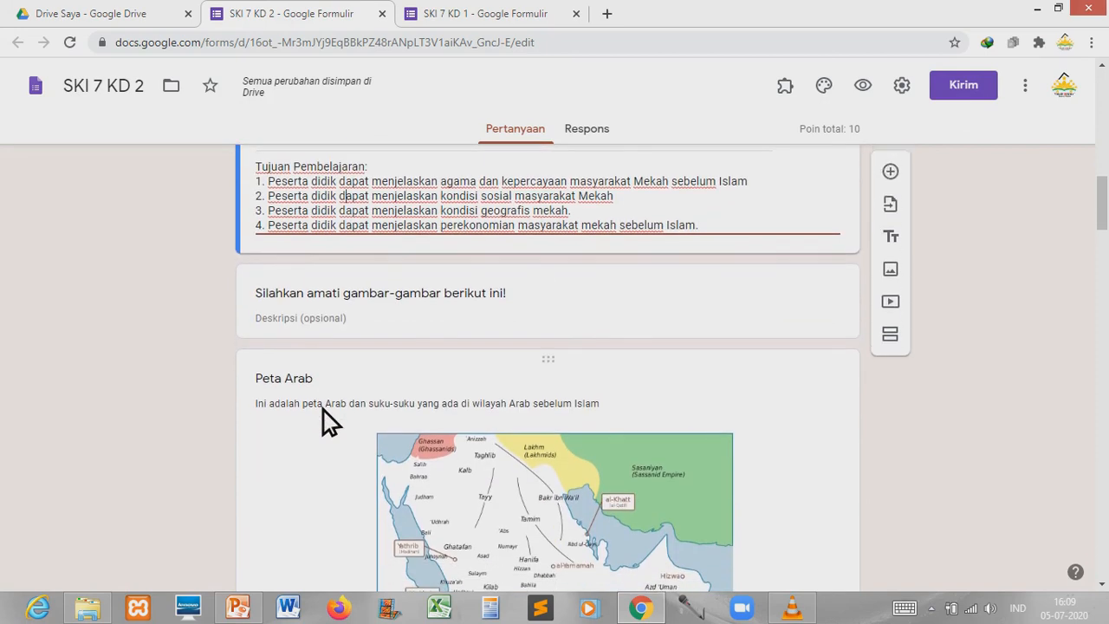
left_click(510, 303)
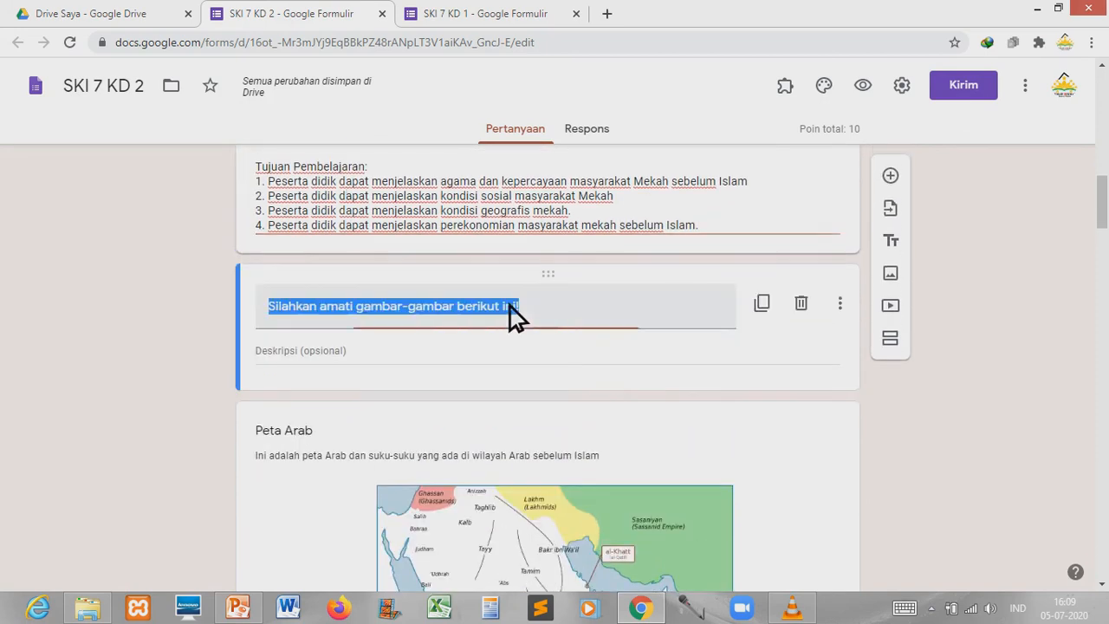
left_click(840, 304)
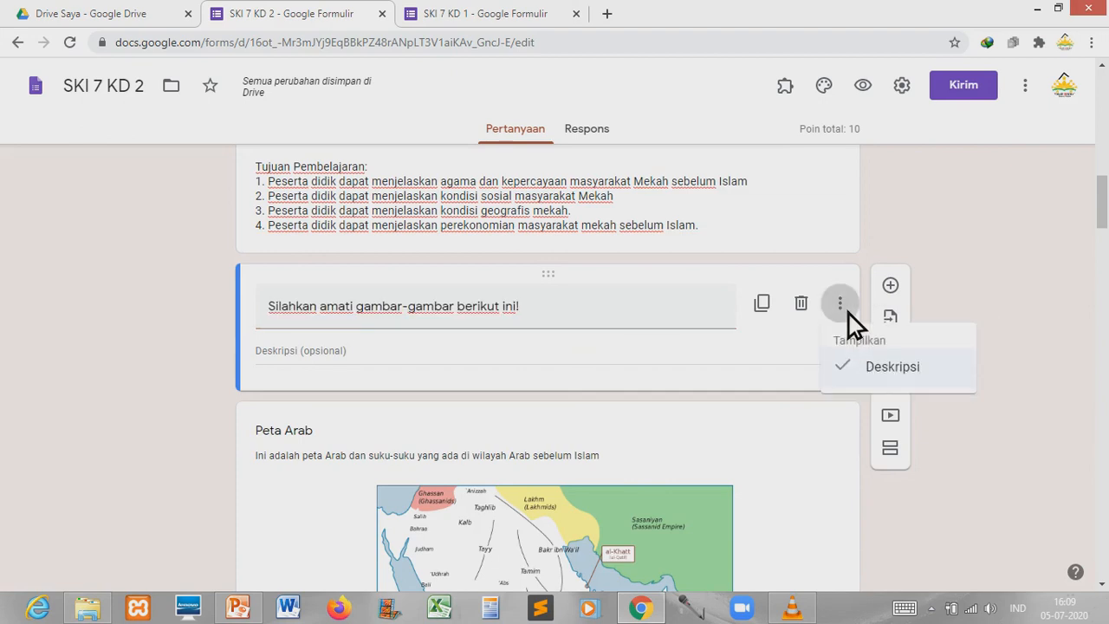
left_click(856, 371)
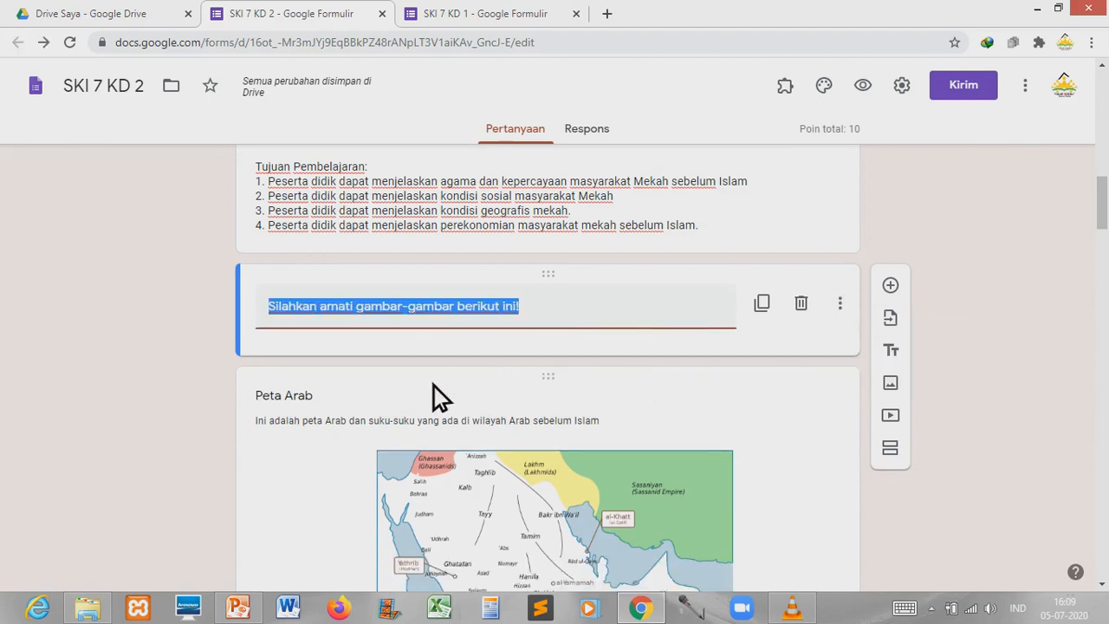
- Start changing the map image in the Peta Arab item and open the file browser for uploading a replacement
scroll(416, 405, "down", 2)
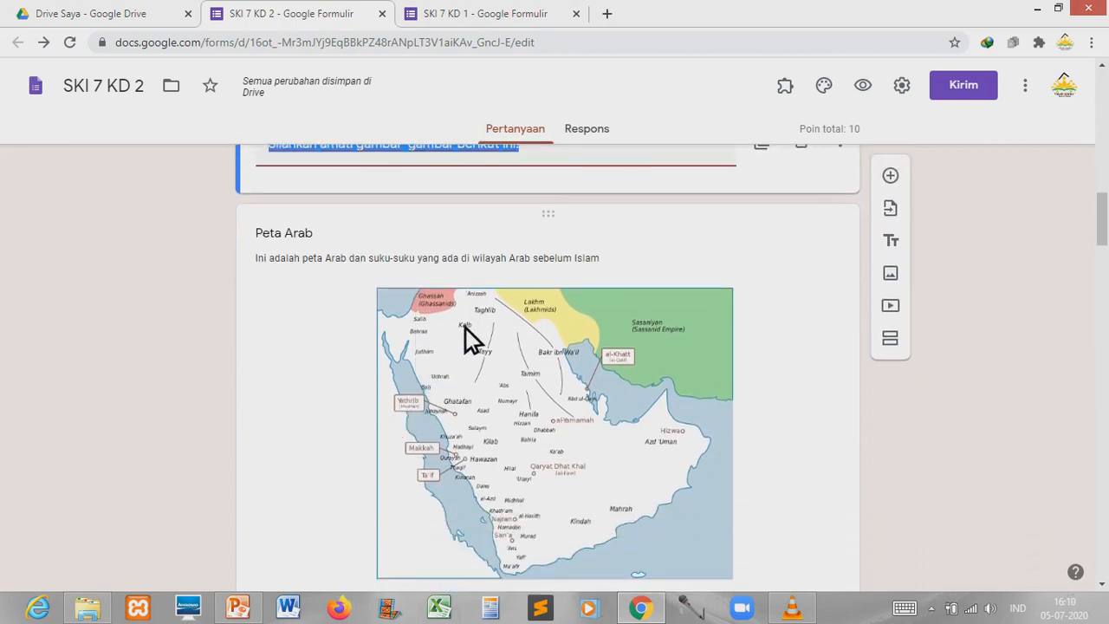
left_click(503, 355)
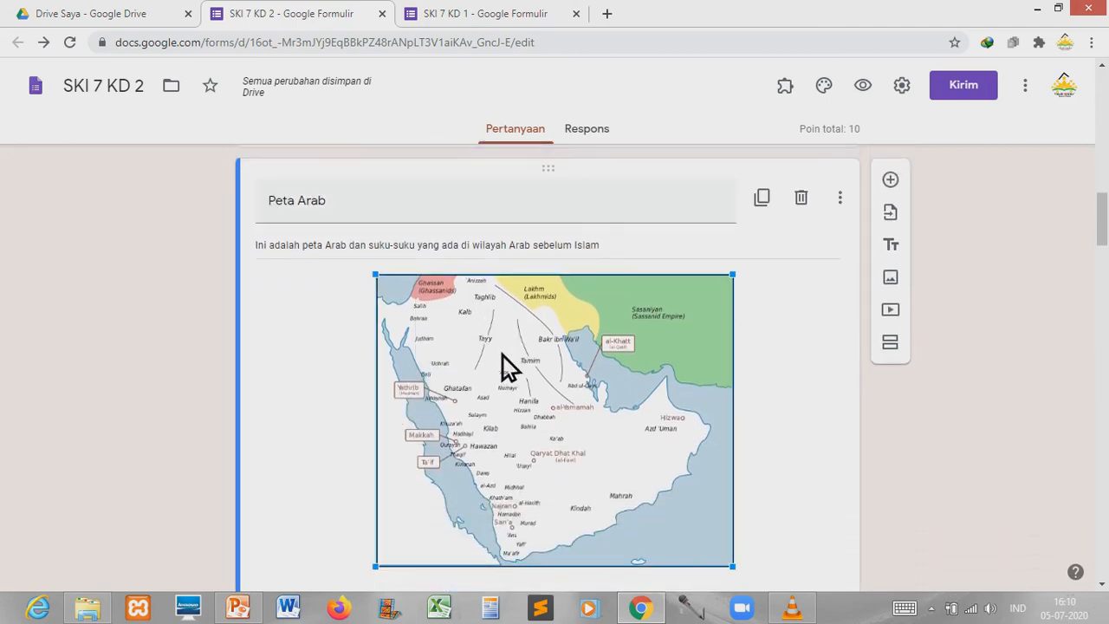
scroll(502, 355, "down", 1)
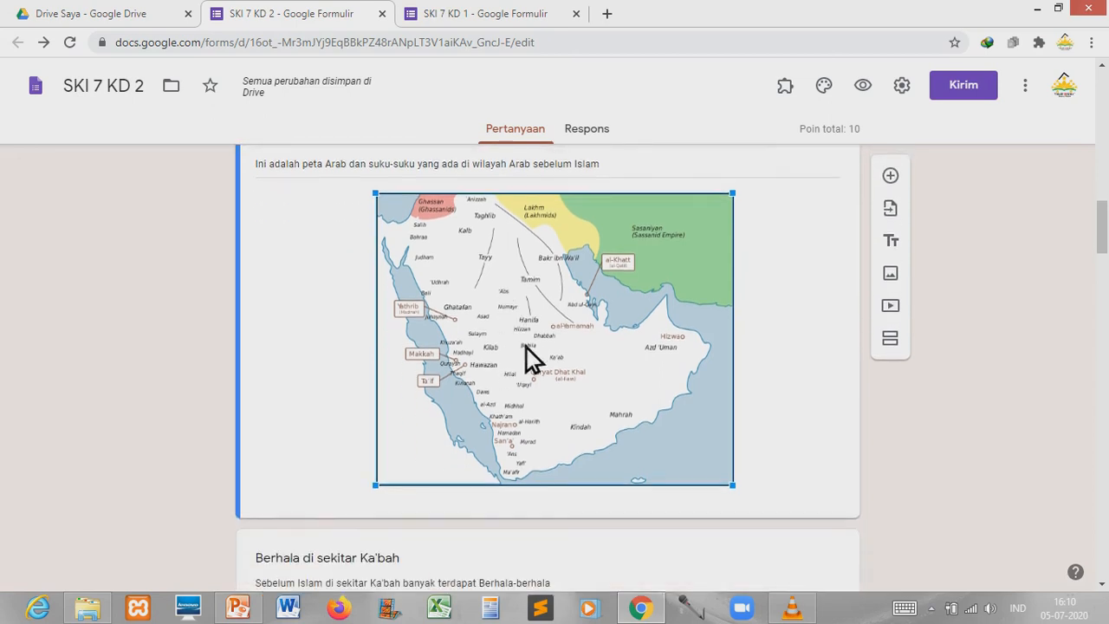
scroll(540, 341, "up", 1)
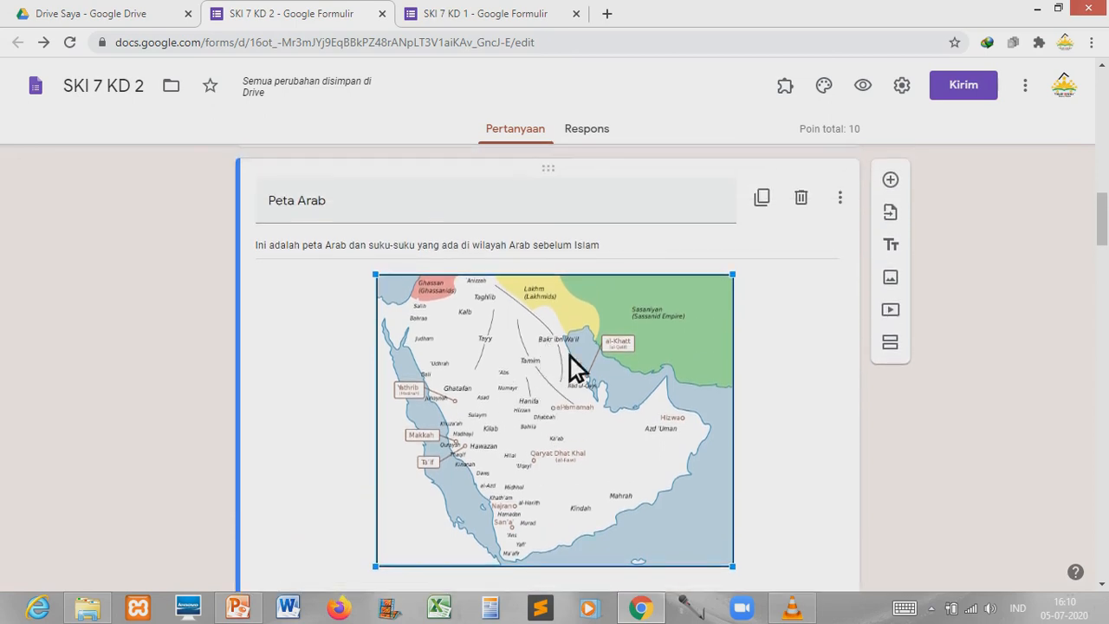
left_click(855, 197)
left_click(856, 197)
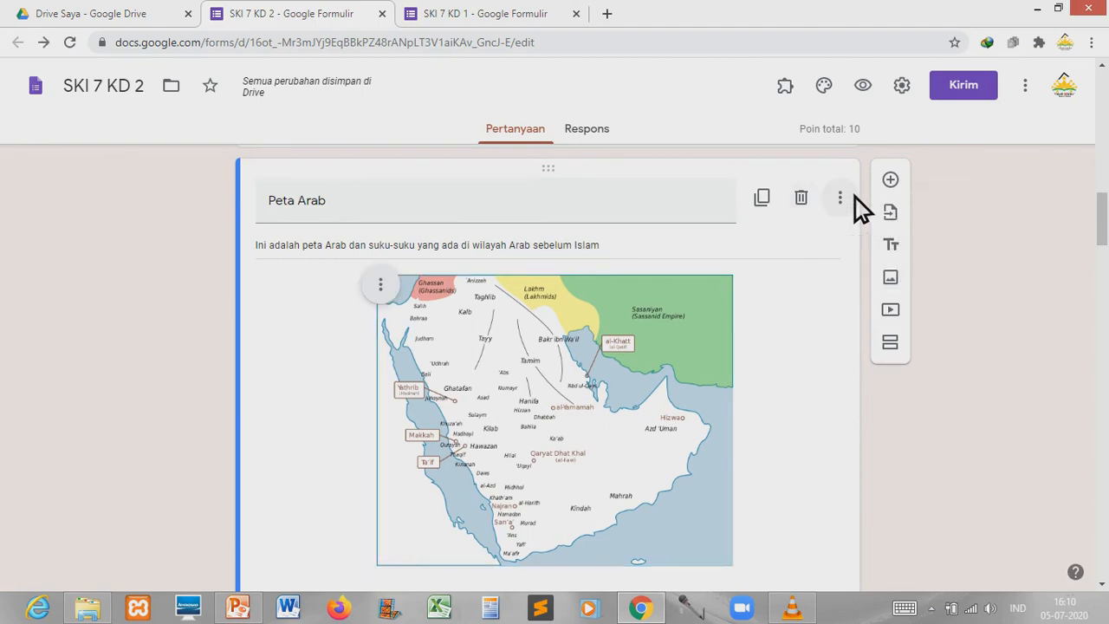
left_click(384, 289)
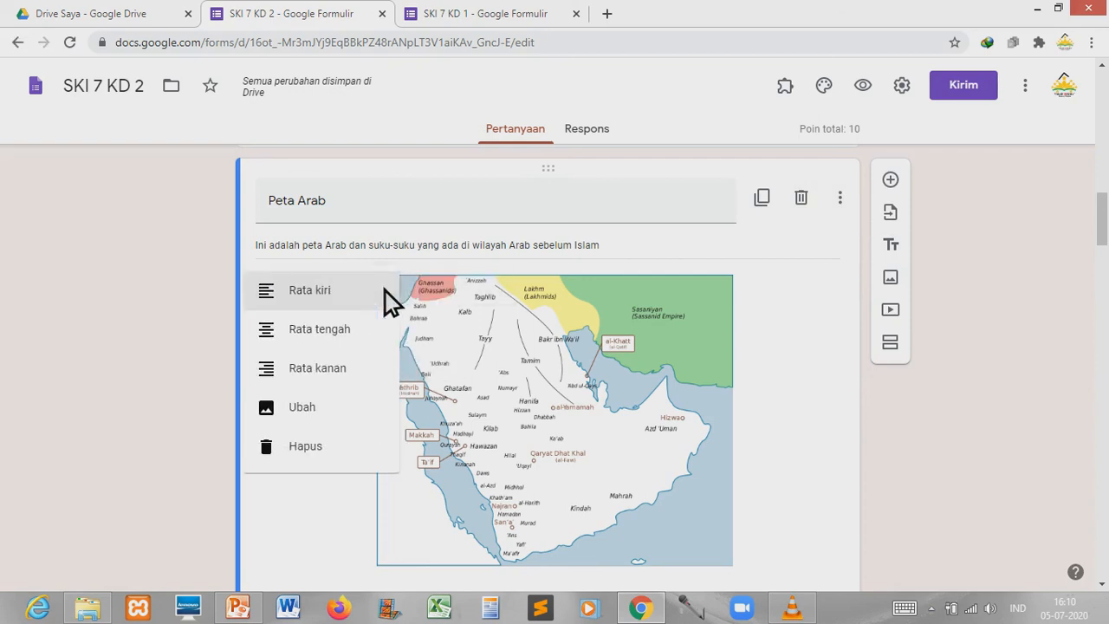
left_click(313, 413)
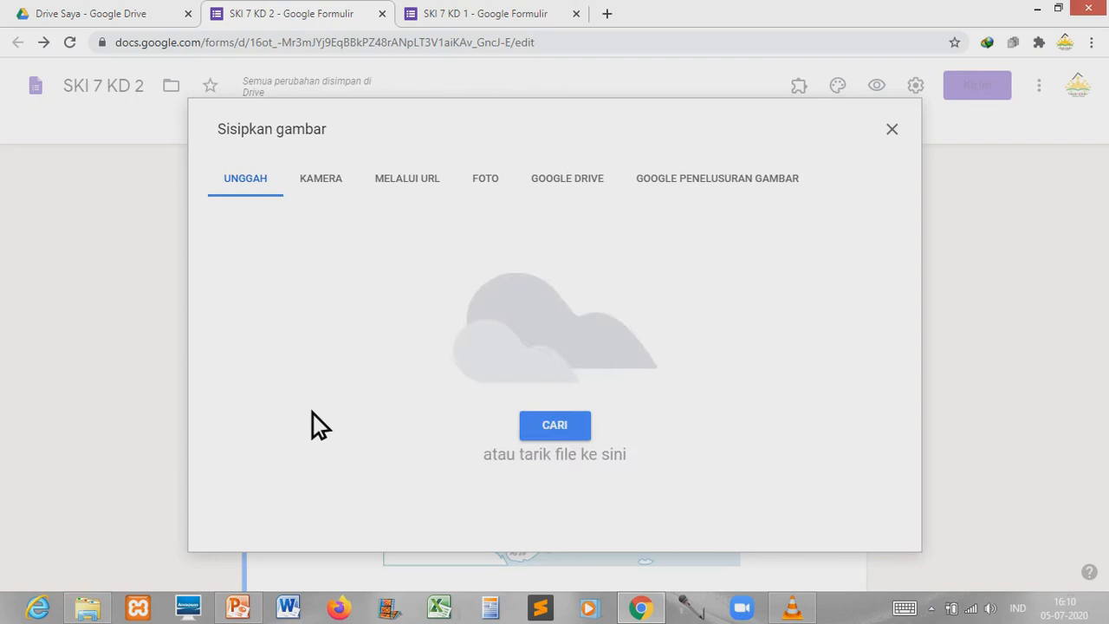
left_click(552, 430)
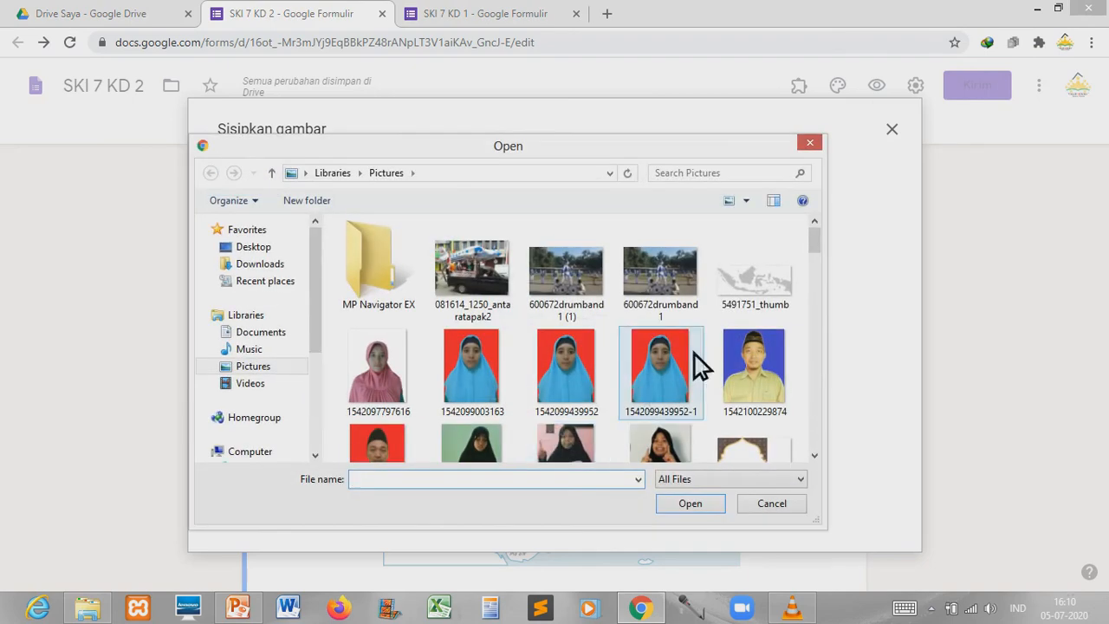
- Open the SKI 7 folder inside ## PEMBELAJARAN DARING on the Data (F:) drive
left_click_drag(830, 244, 818, 442)
left_click_drag(322, 341, 333, 414)
left_click(286, 382)
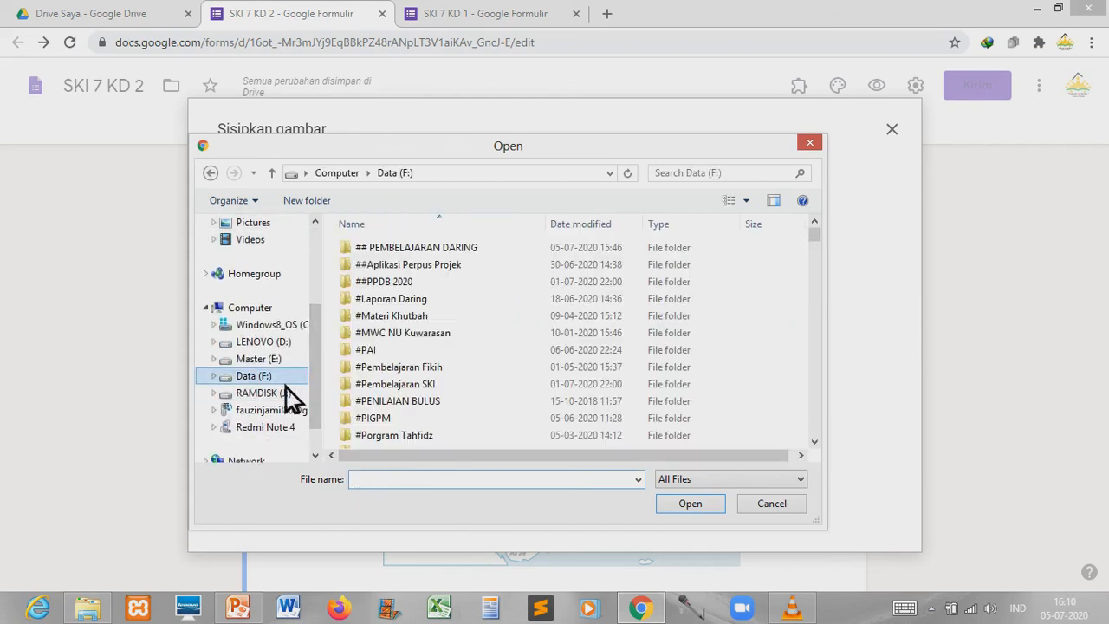
double_click(410, 256)
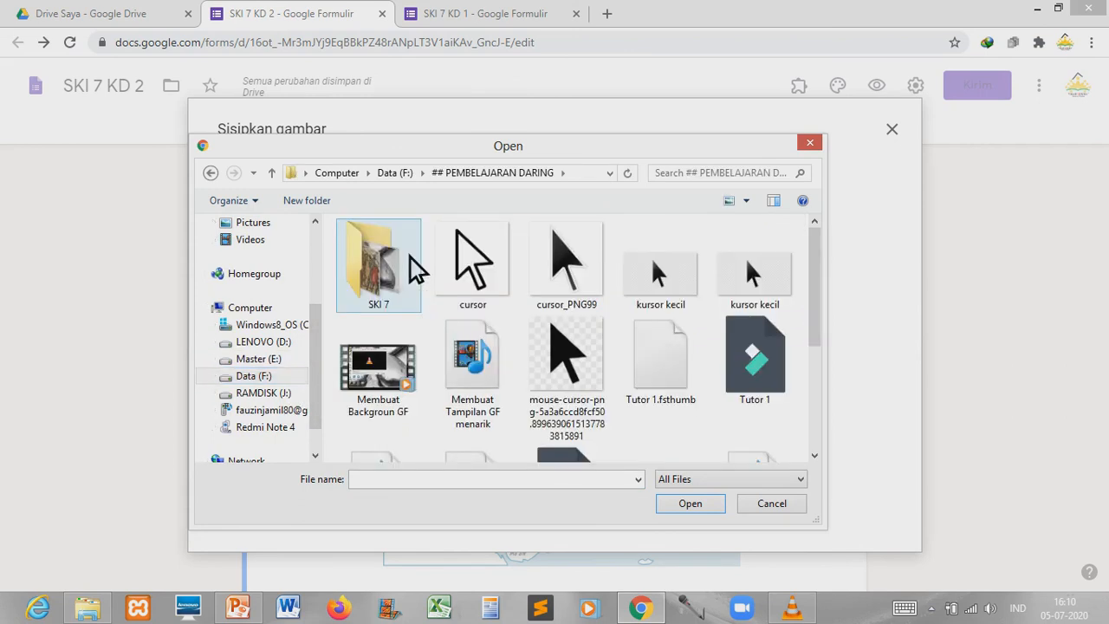
double_click(416, 298)
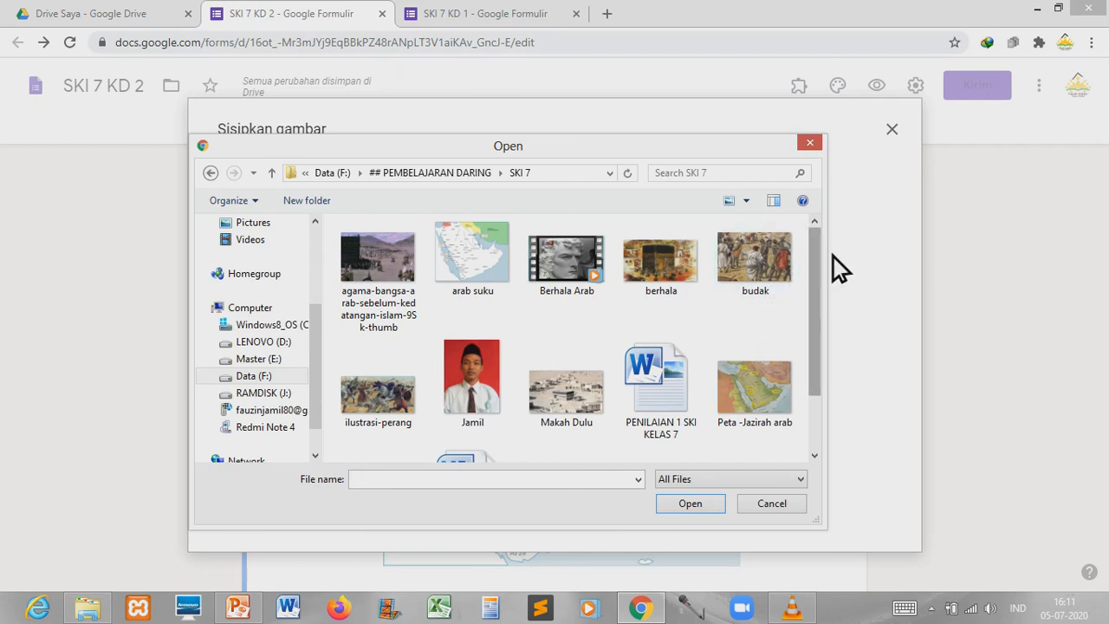
- Upload agama-bangsa-arab-sebelum-kedatangan-islam-9Sk-thumb from the SKI 7 folder in place of the Arab map
scroll(831, 268, "down", 1)
scroll(831, 268, "down", 4)
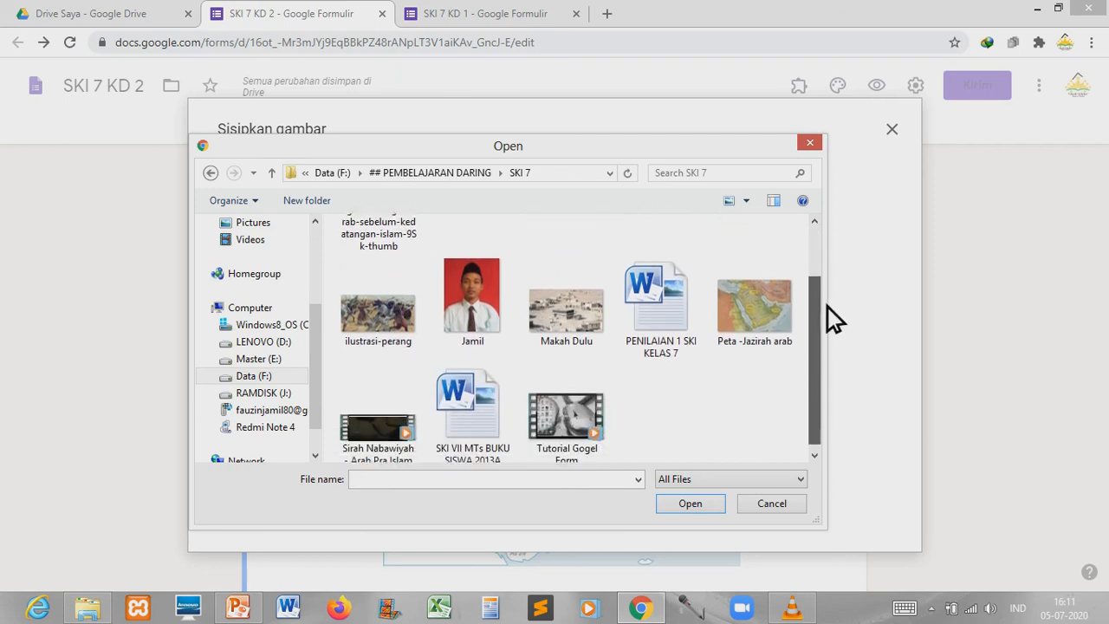
scroll(825, 298, "up", 5)
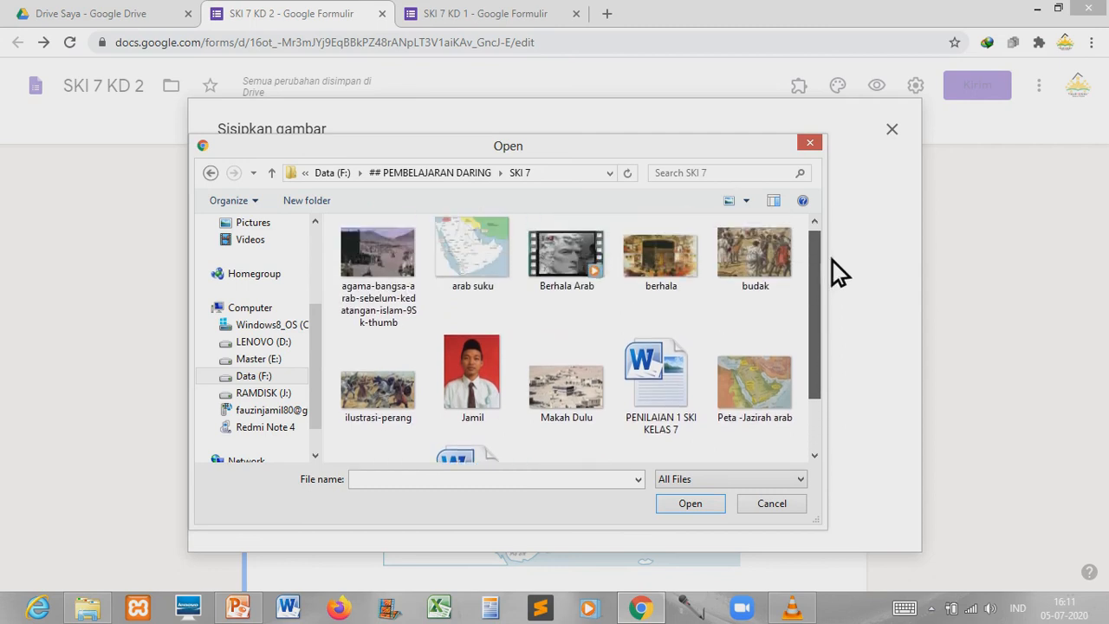
left_click(385, 286)
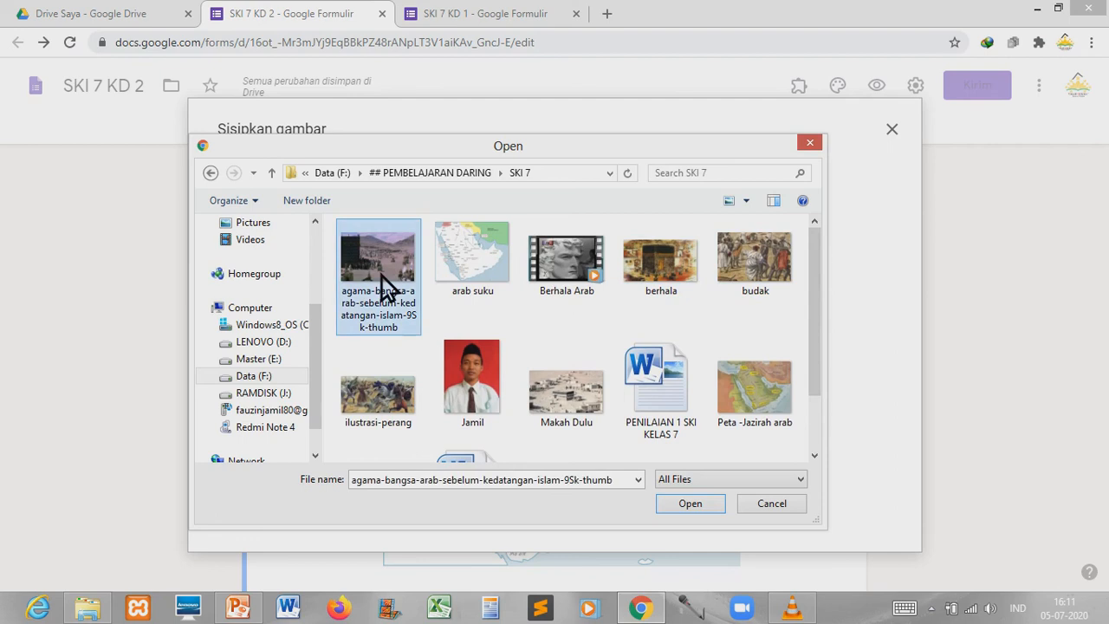
left_click(696, 511)
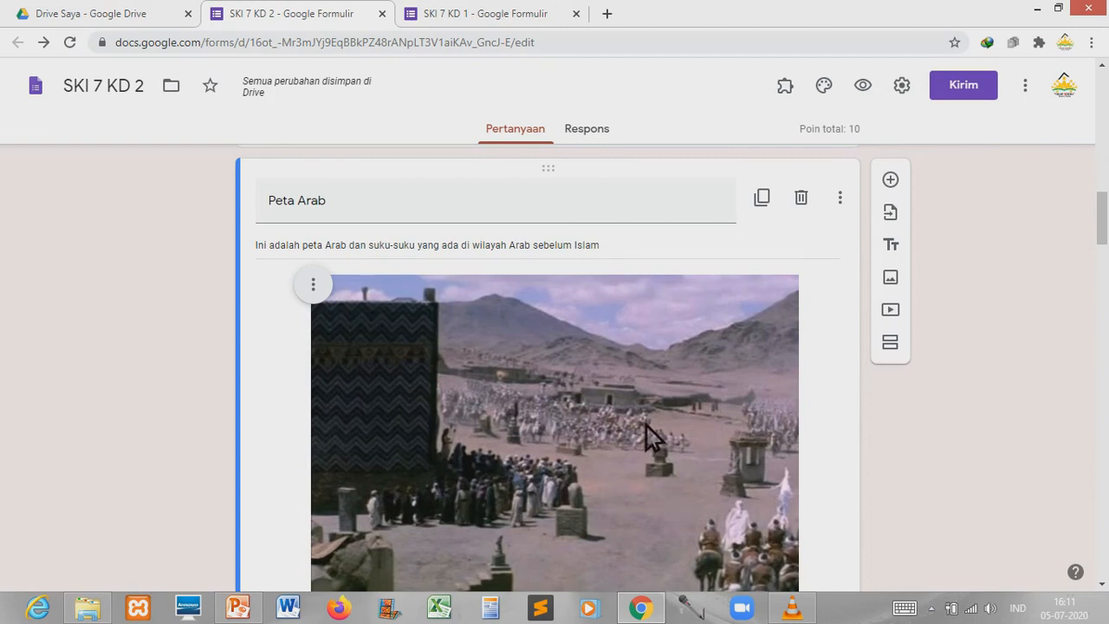
- Change the title of the Peta Arab image item to "Ramainya Kota Makkah"
triple_click(279, 205)
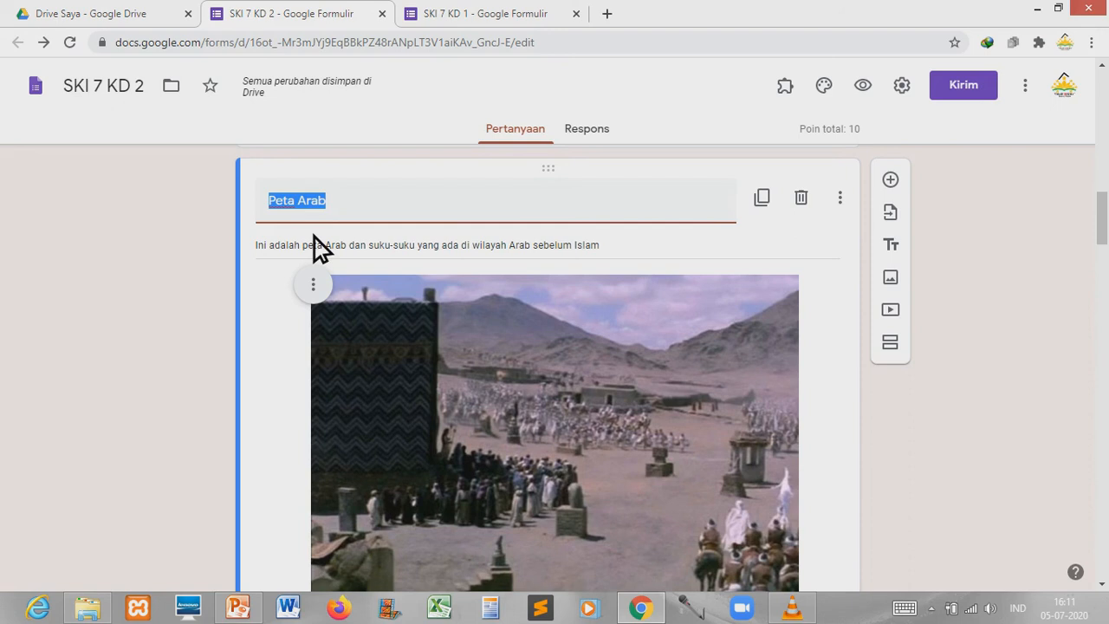
type("Ramainy")
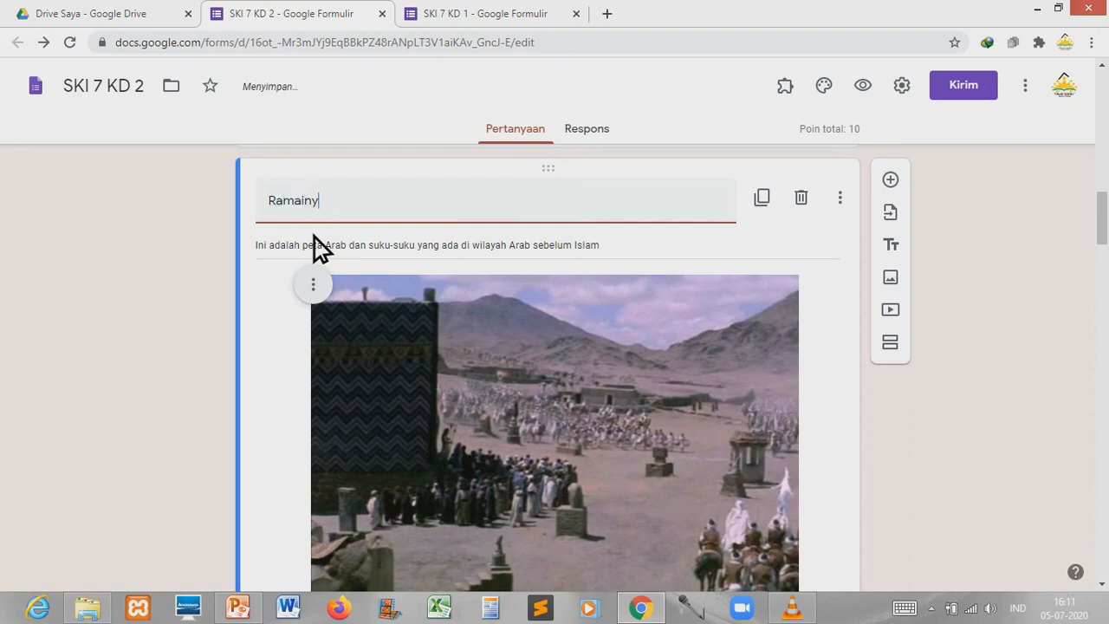
type("a Kota Makkah")
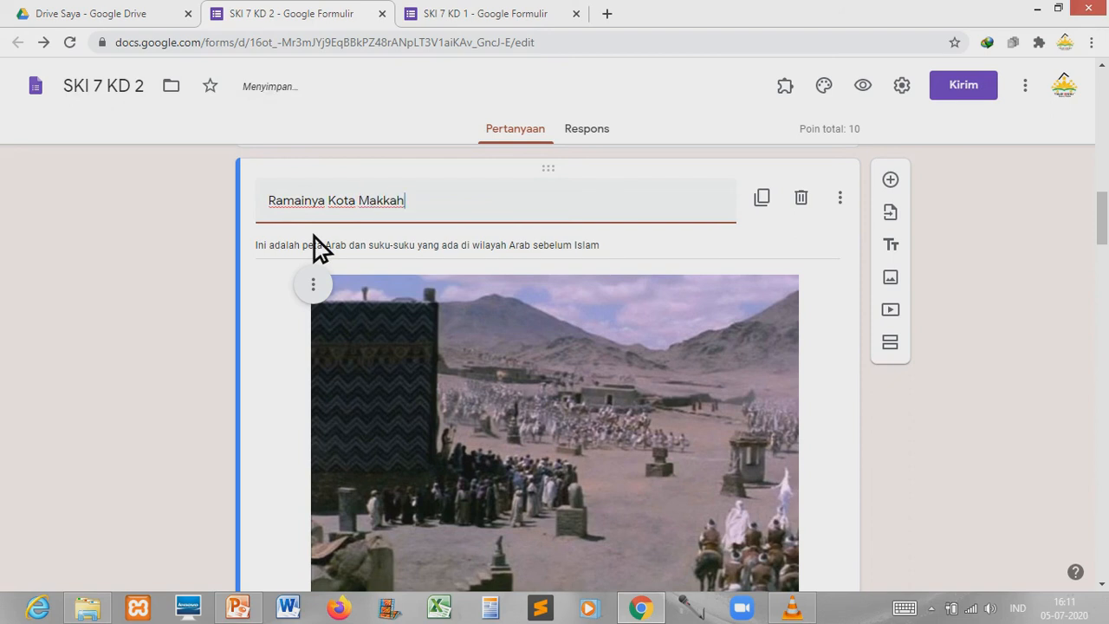
- Review the image items from the Makkah picture down to Ilustrasi Perang Antar Suku di, and close the SKI 7 KD 2 form
triple_click(268, 253)
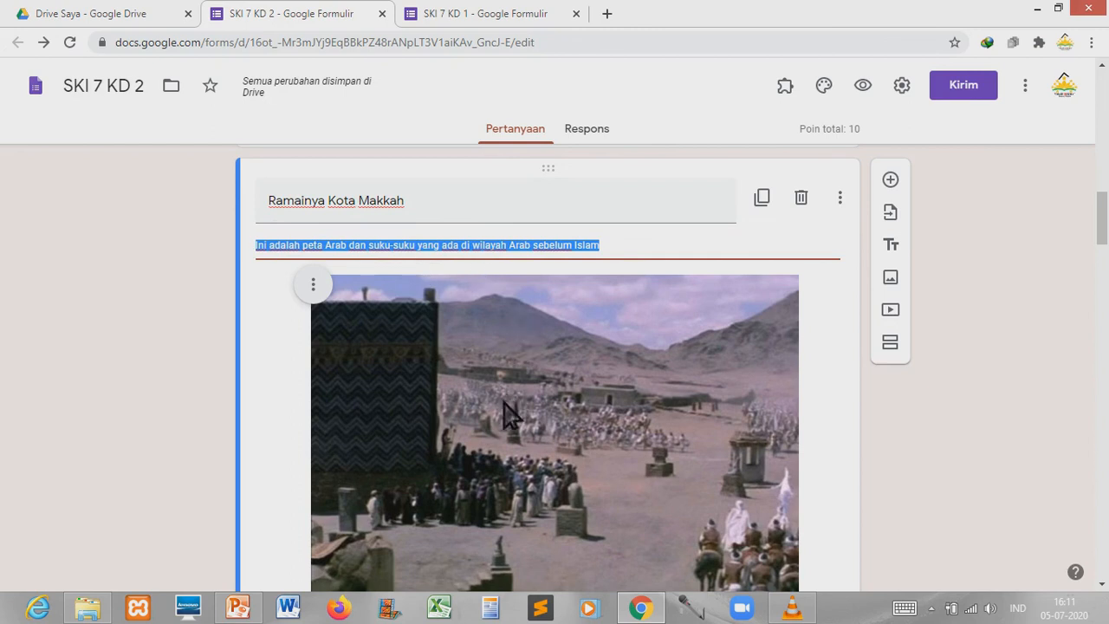
scroll(506, 420, "down", 1)
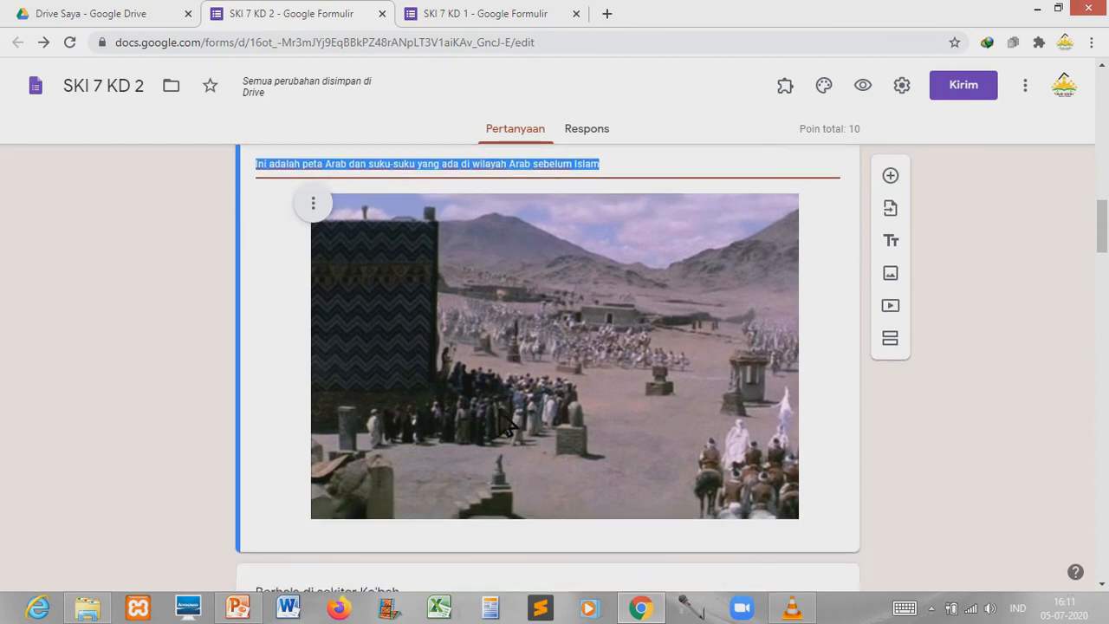
scroll(506, 421, "down", 3)
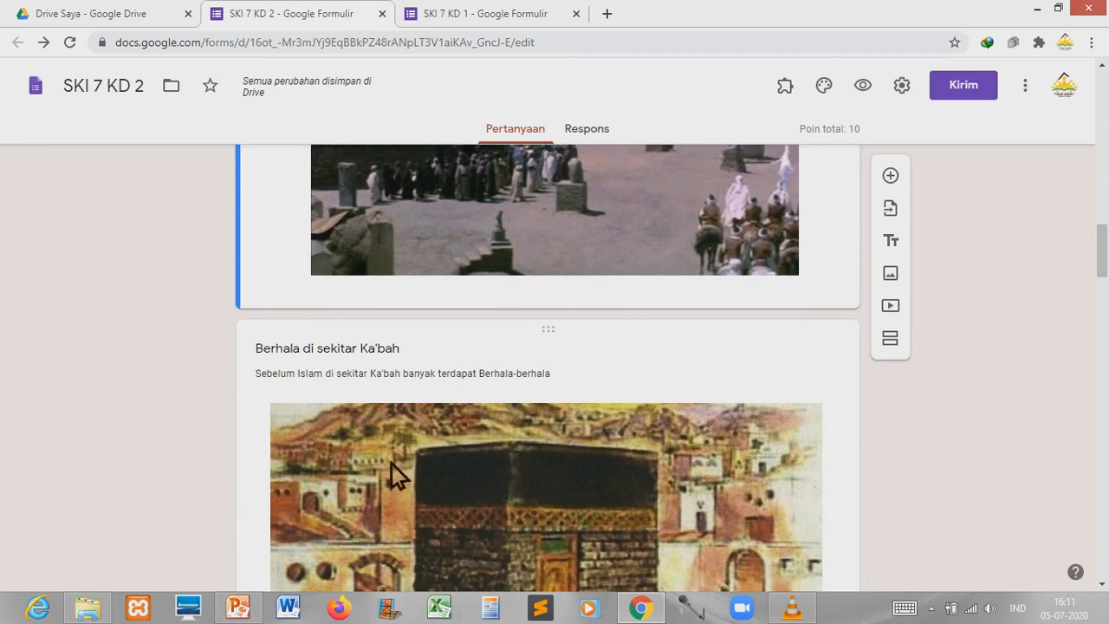
scroll(386, 469, "down", 3)
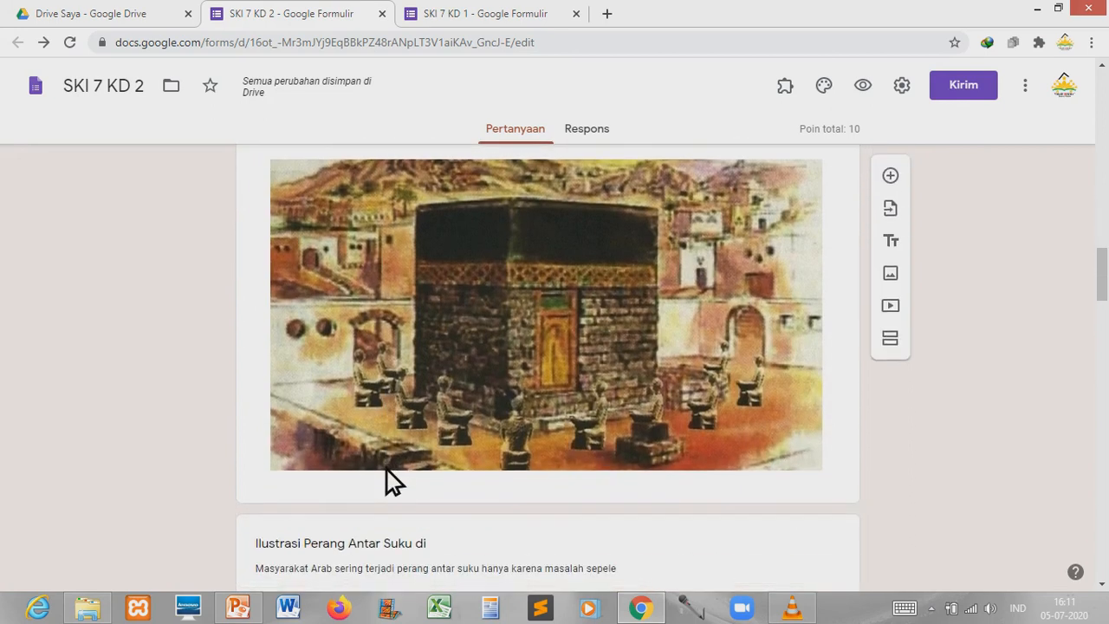
scroll(387, 469, "down", 1)
scroll(386, 469, "down", 2)
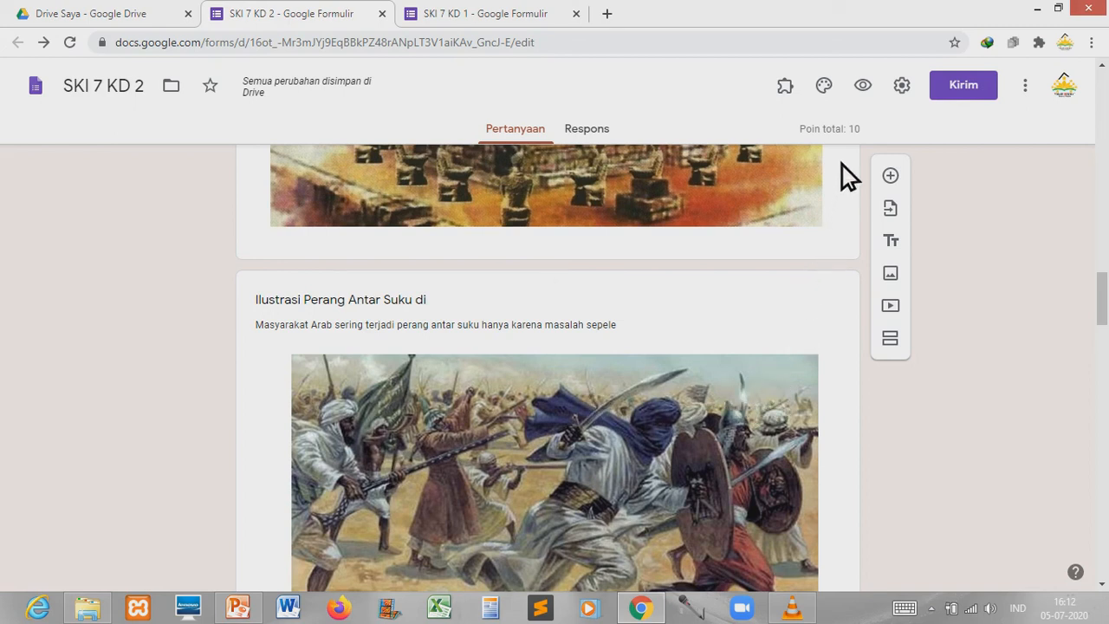
left_click(384, 15)
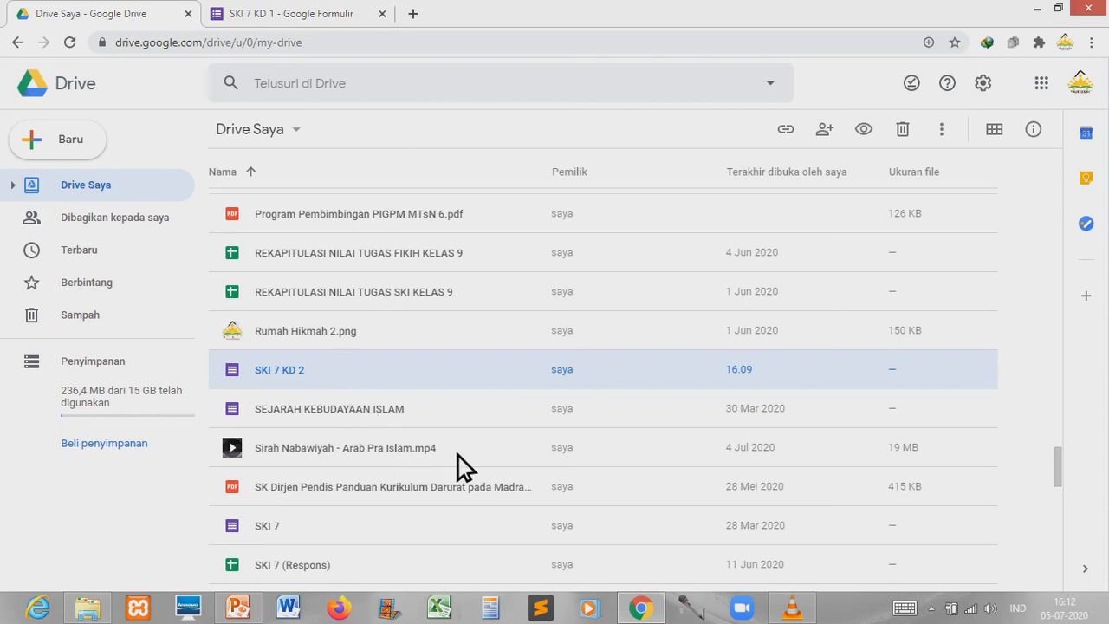
left_click(789, 607)
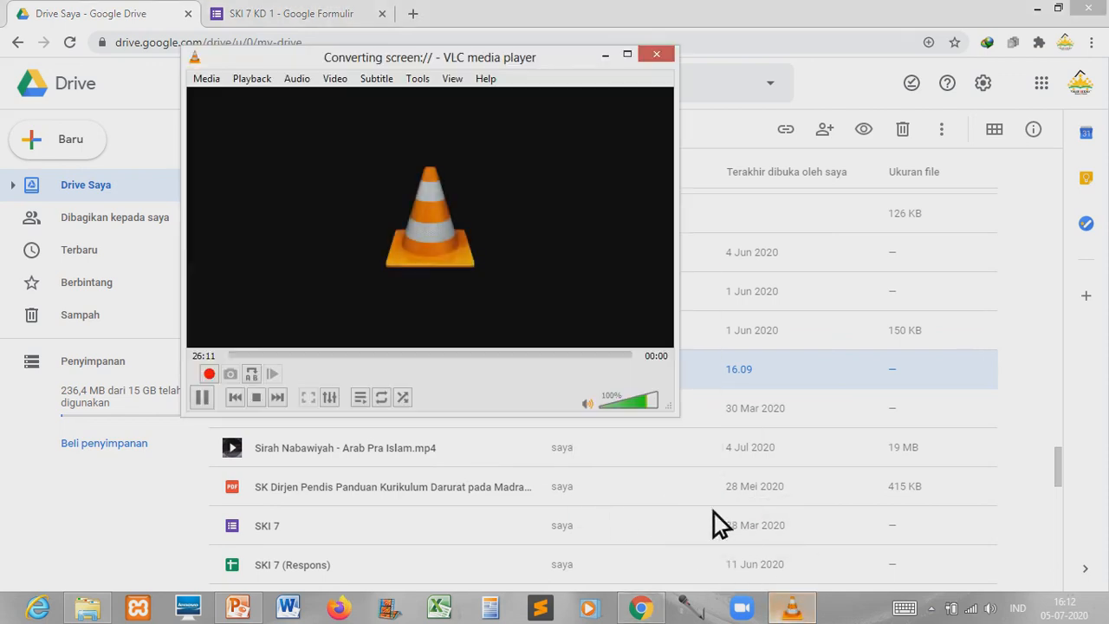